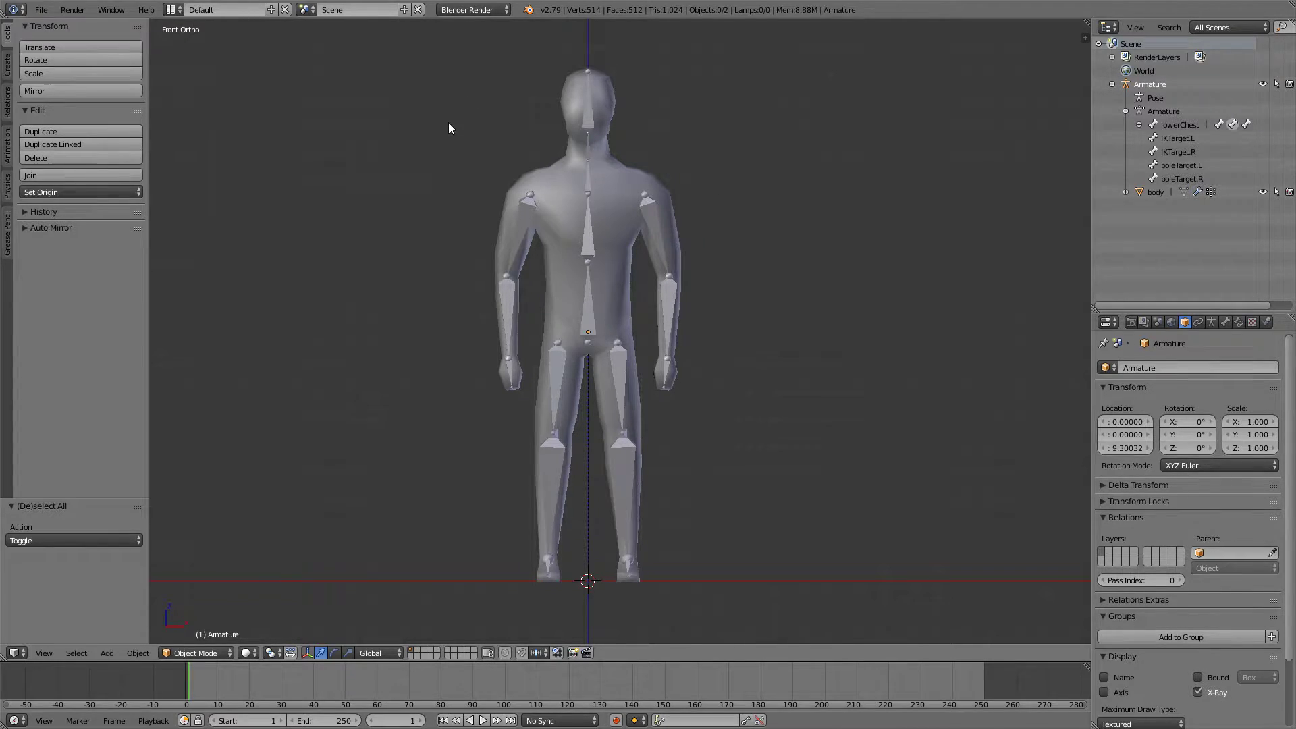
Hide the 3D view's tool shelf and split the view vertically into two side-by-side areas
key("a")
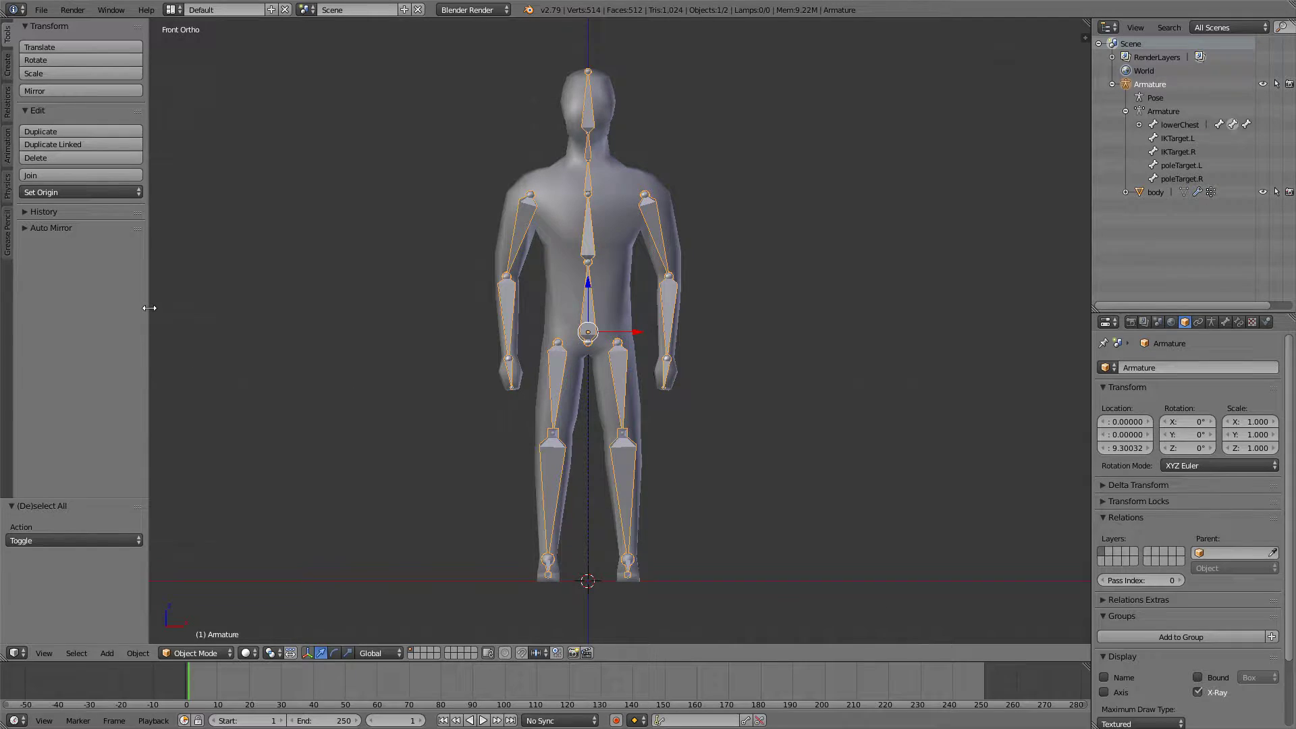
left_click_drag(149, 307, 136, 309)
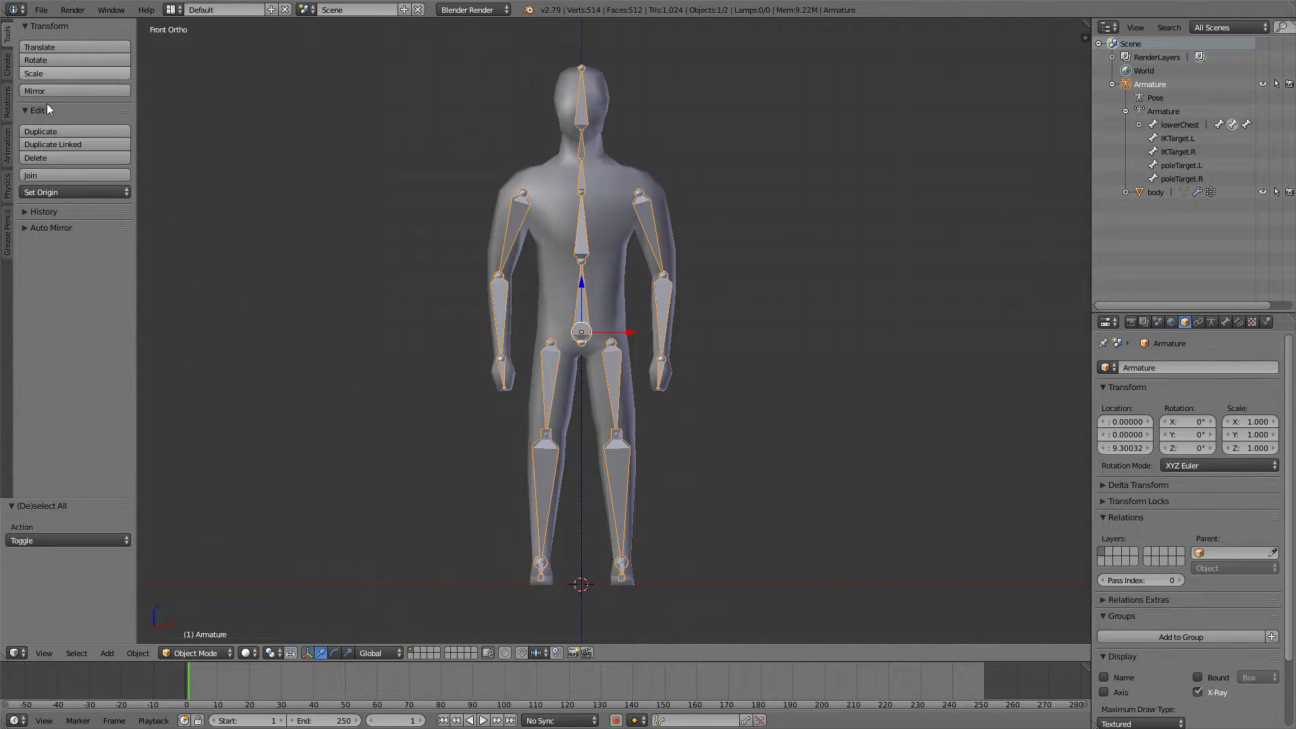
key("t")
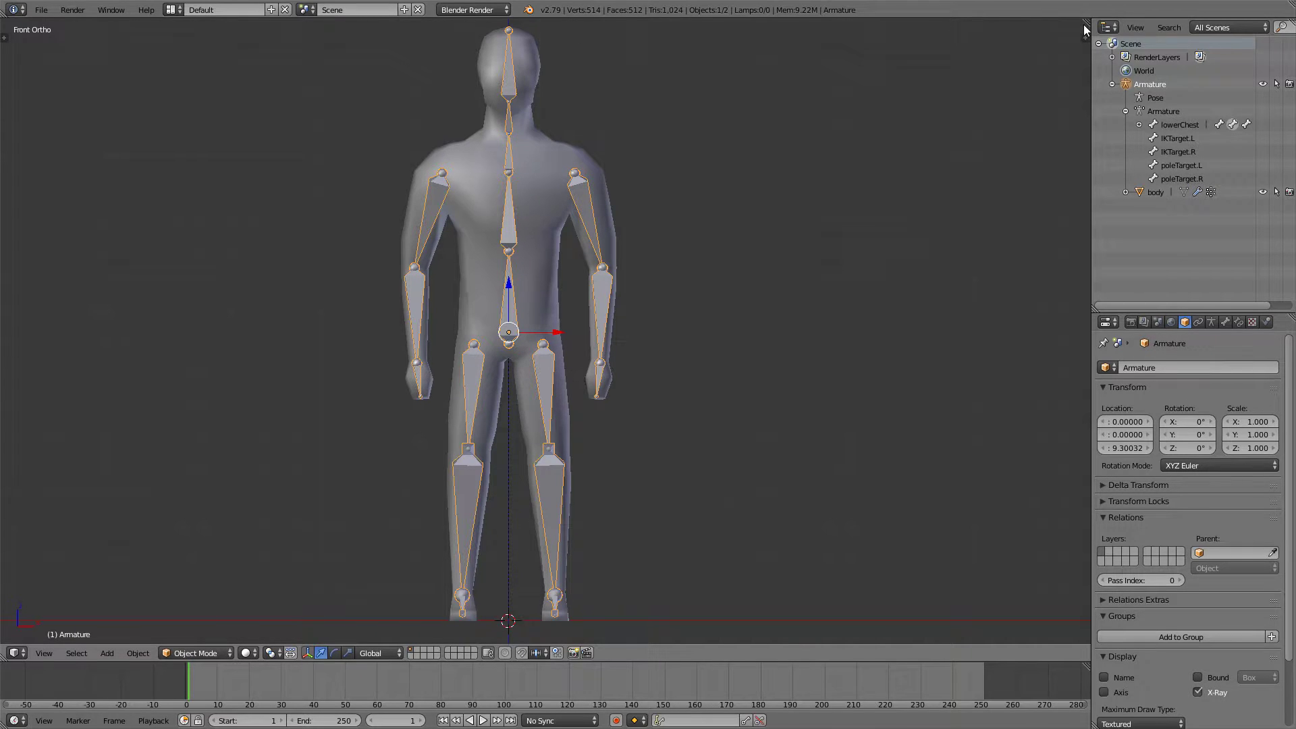
left_click_drag(1083, 24, 713, 51)
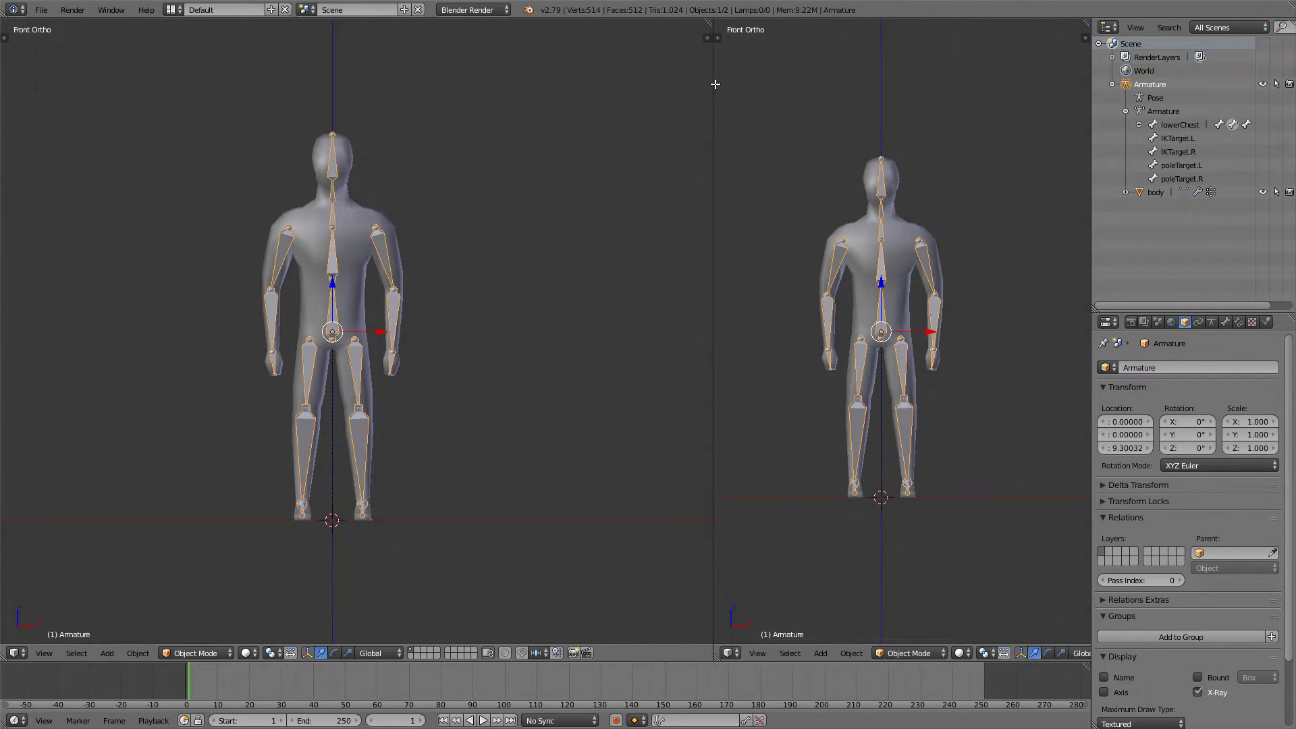
Turn the new area into a Dope Sheet and set its mode to Action Editor
left_click(736, 656)
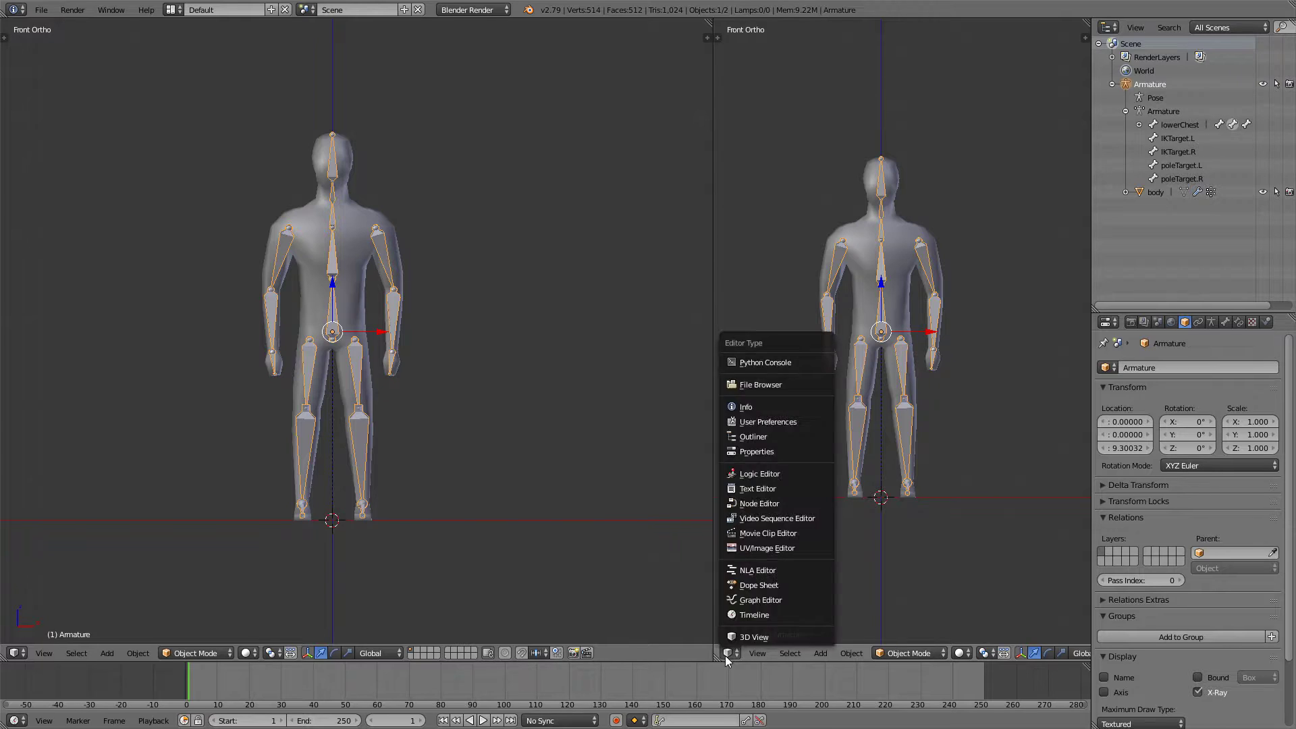
left_click(747, 585)
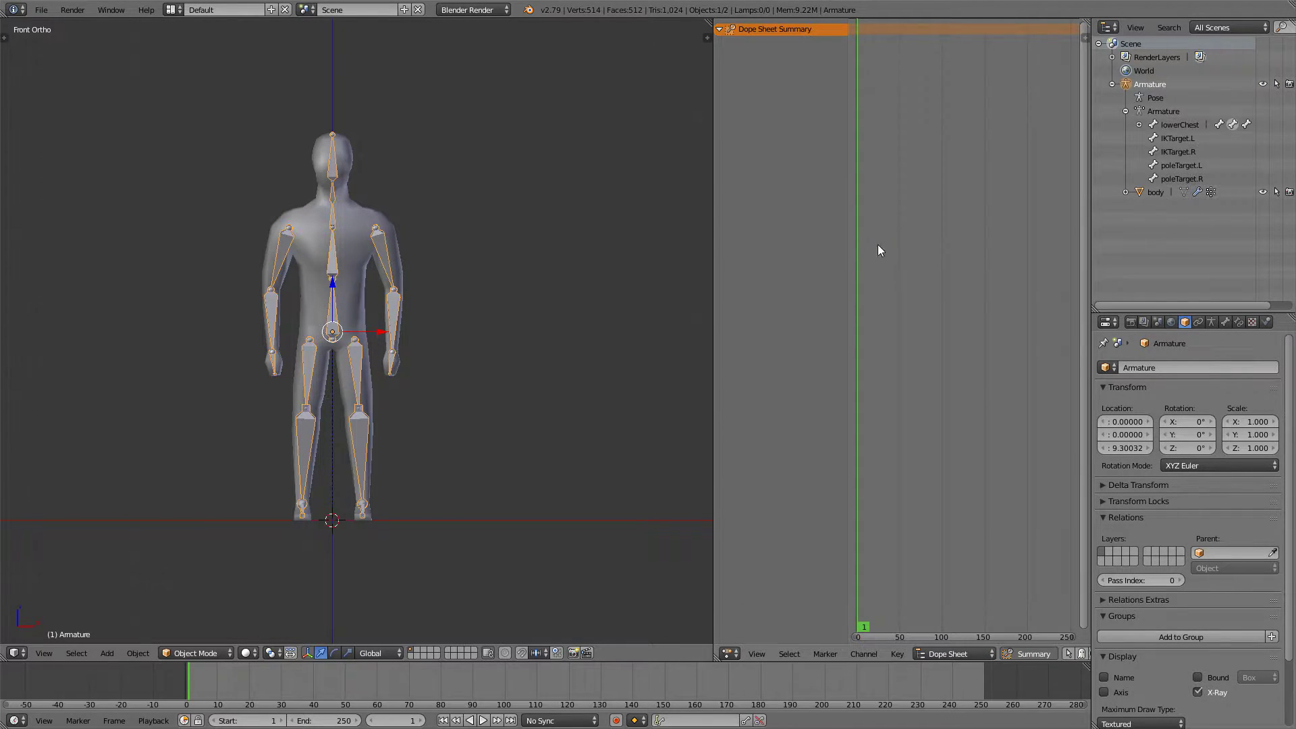
left_click(937, 654)
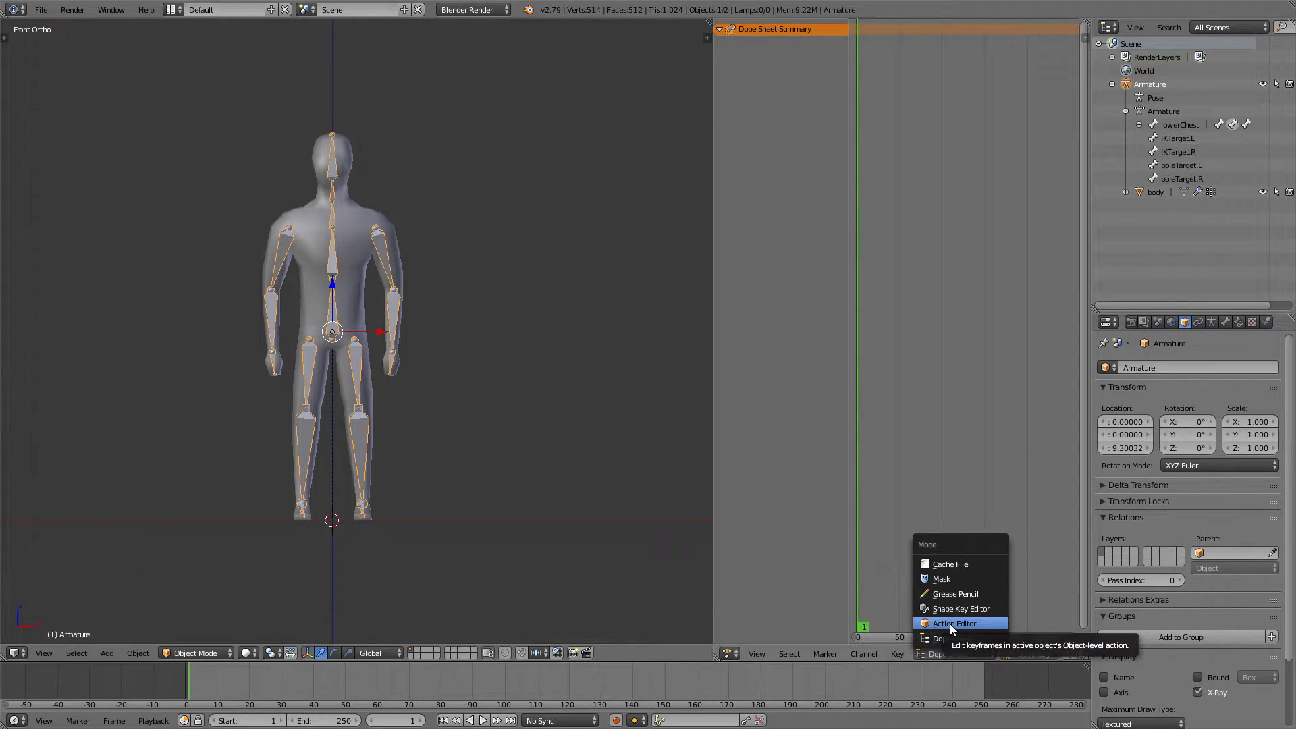
left_click(951, 624)
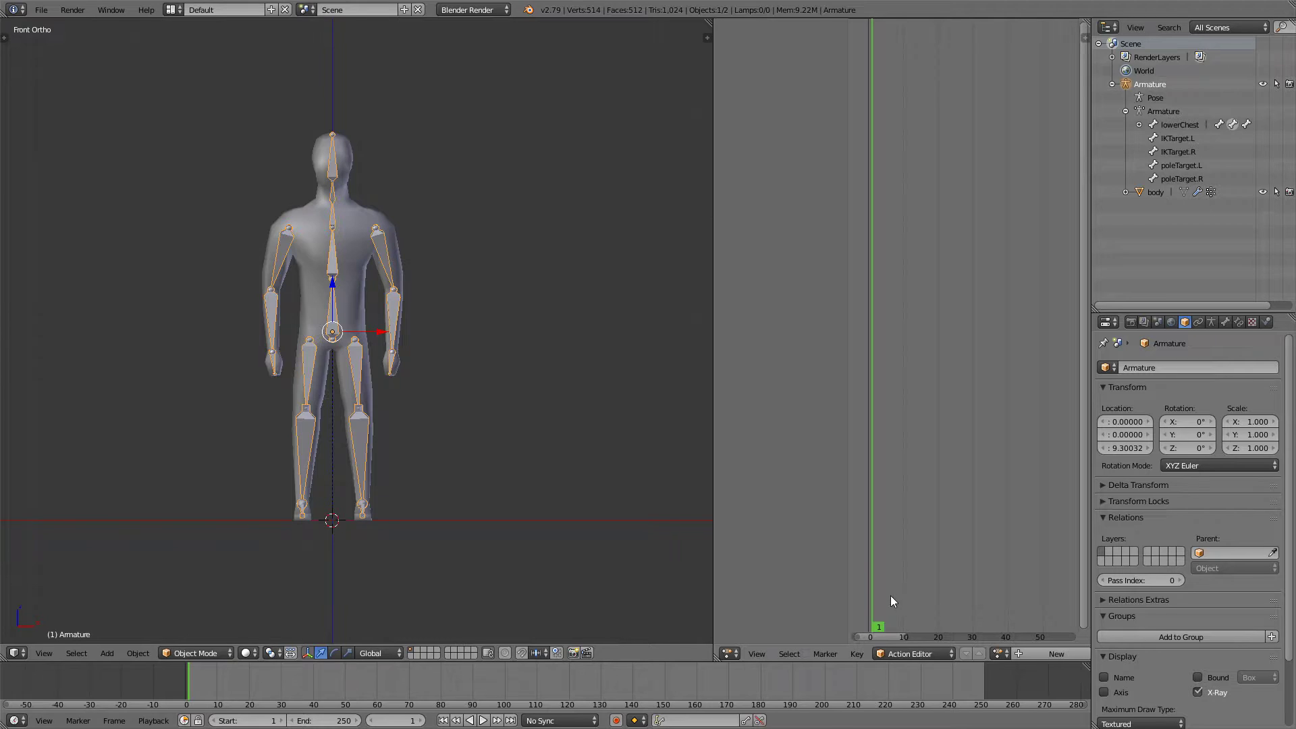
Set the animation's end frame to 31
left_click(331, 720)
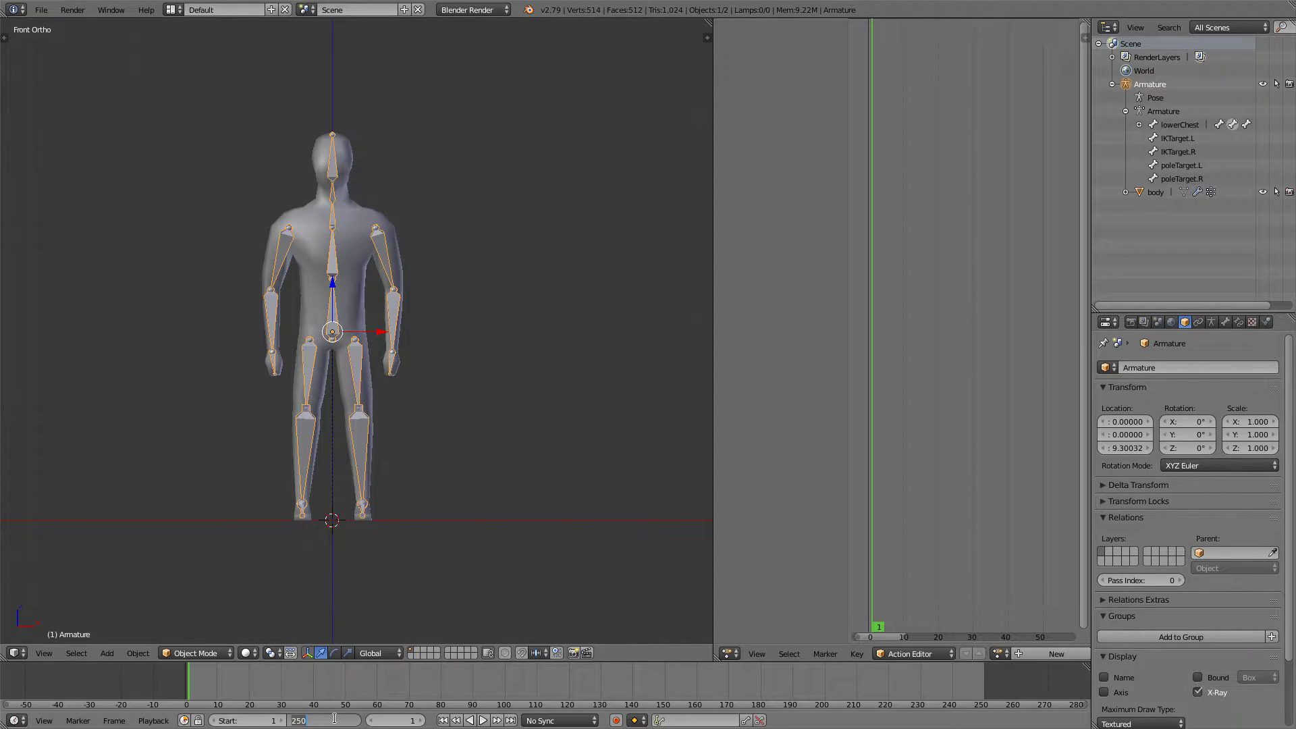
type("31")
key("Return")
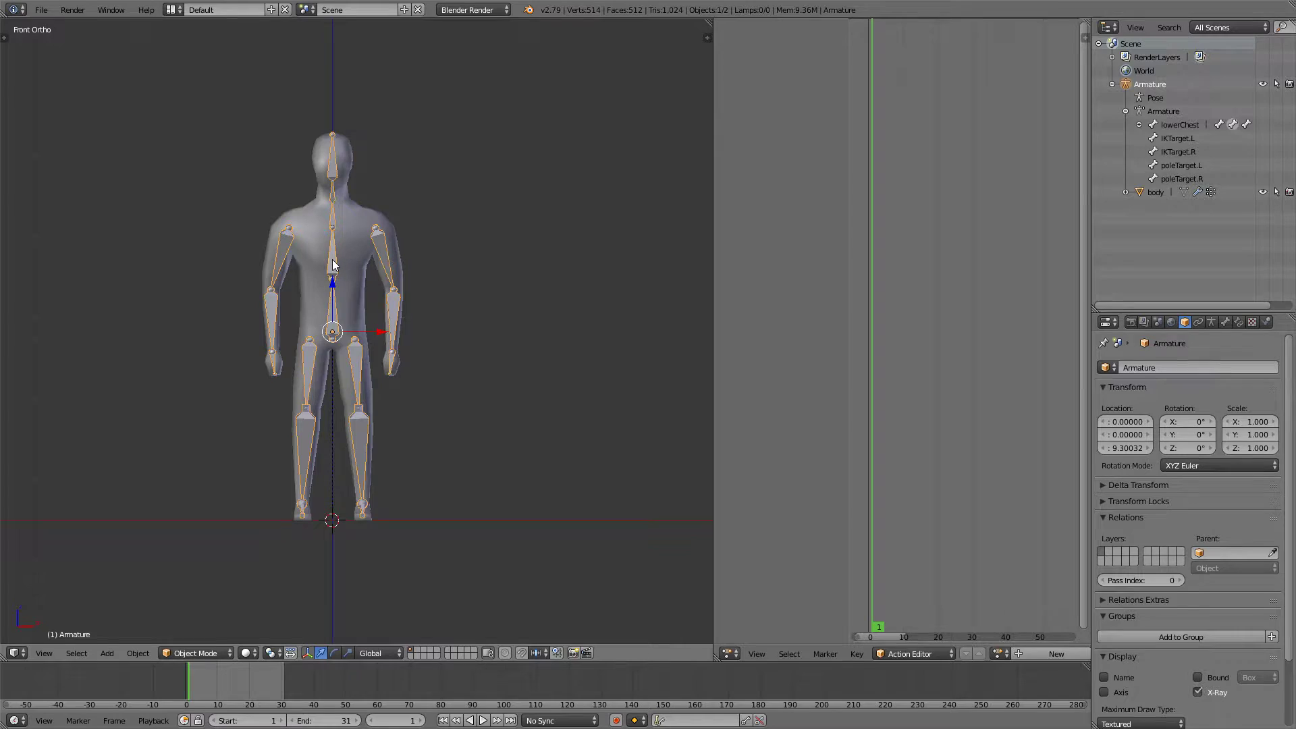
Put the armature in Pose Mode and choose LocRot as the active keying set
key("ctrl+Tab")
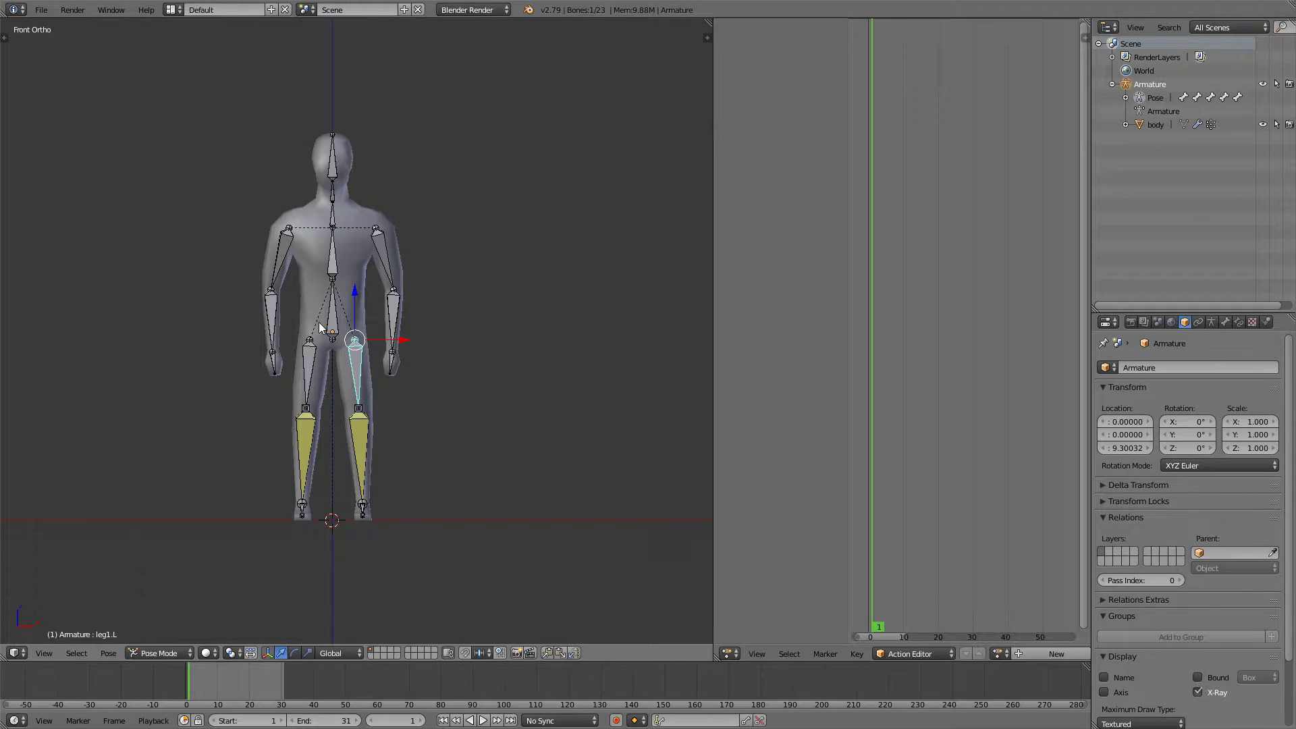
left_click(165, 653)
left_click(679, 720)
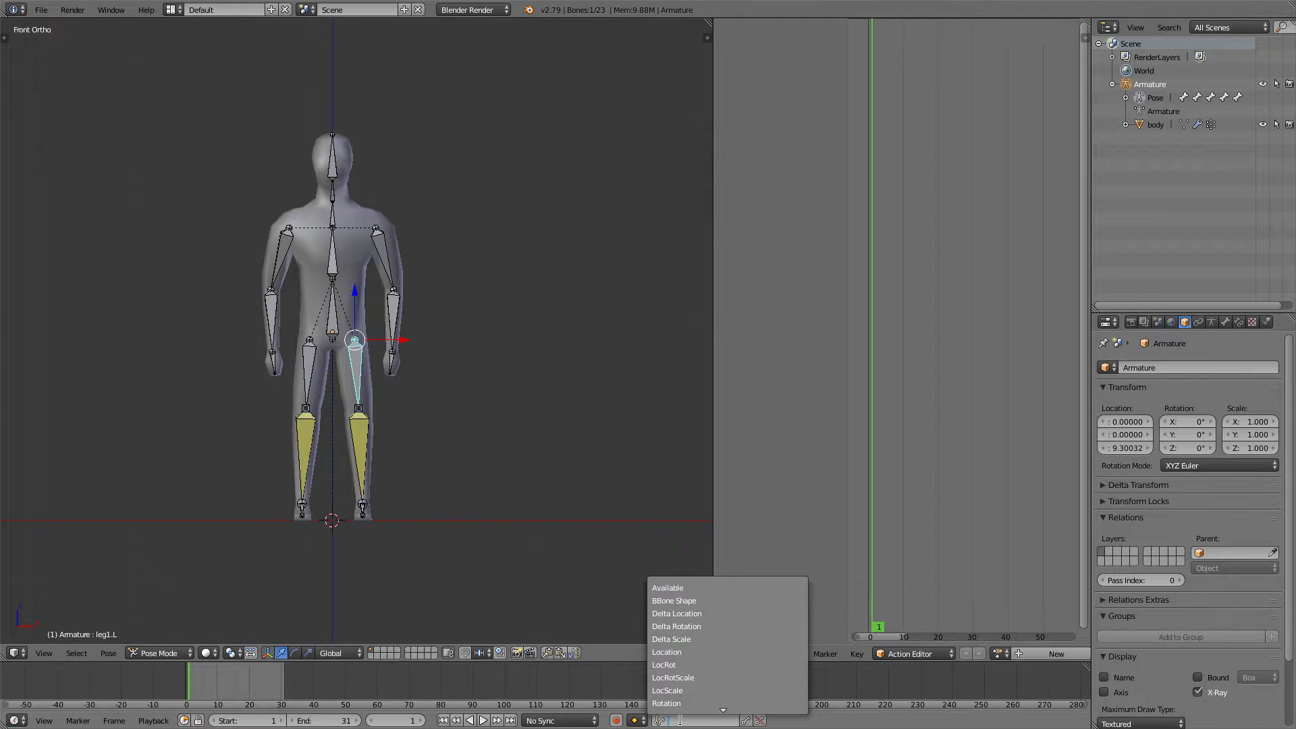
left_click(659, 666)
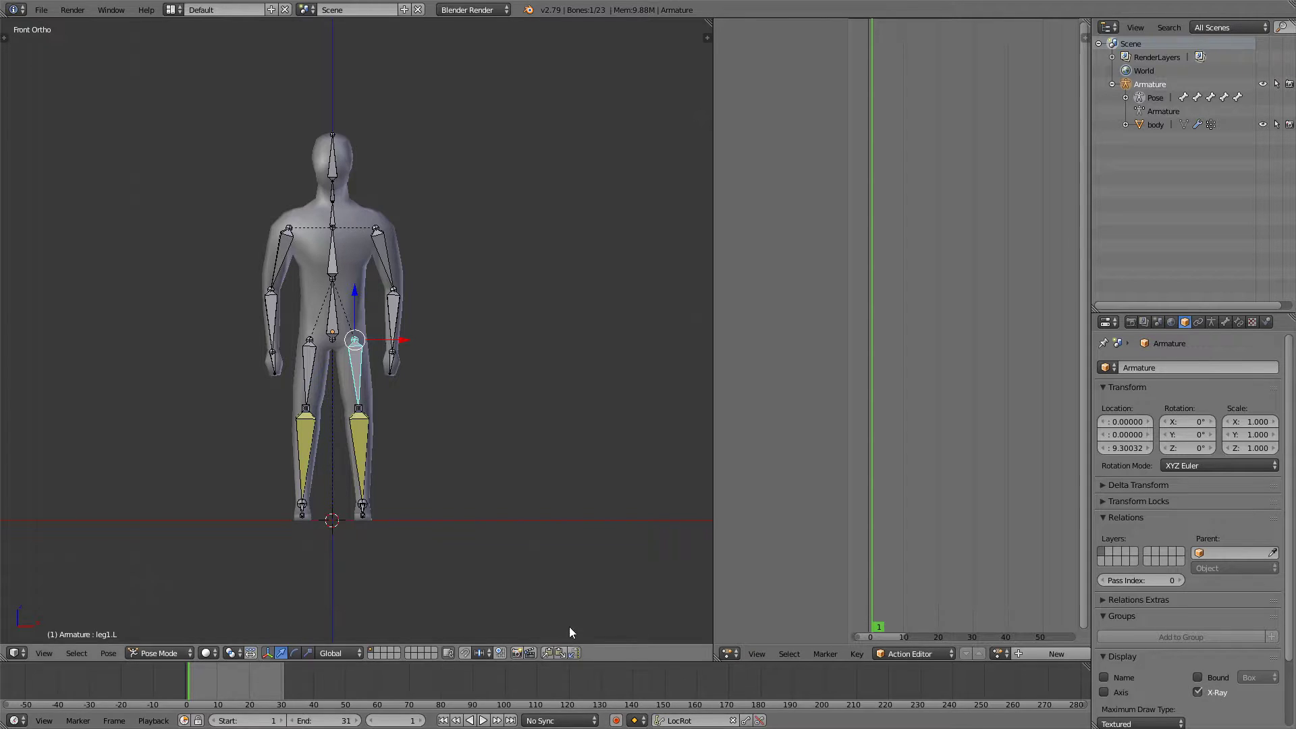
Save the scene as a new file named lowpolyhuman_anim.blend in the LowPolyHumanRework folder
left_click(42, 9)
left_click(89, 127)
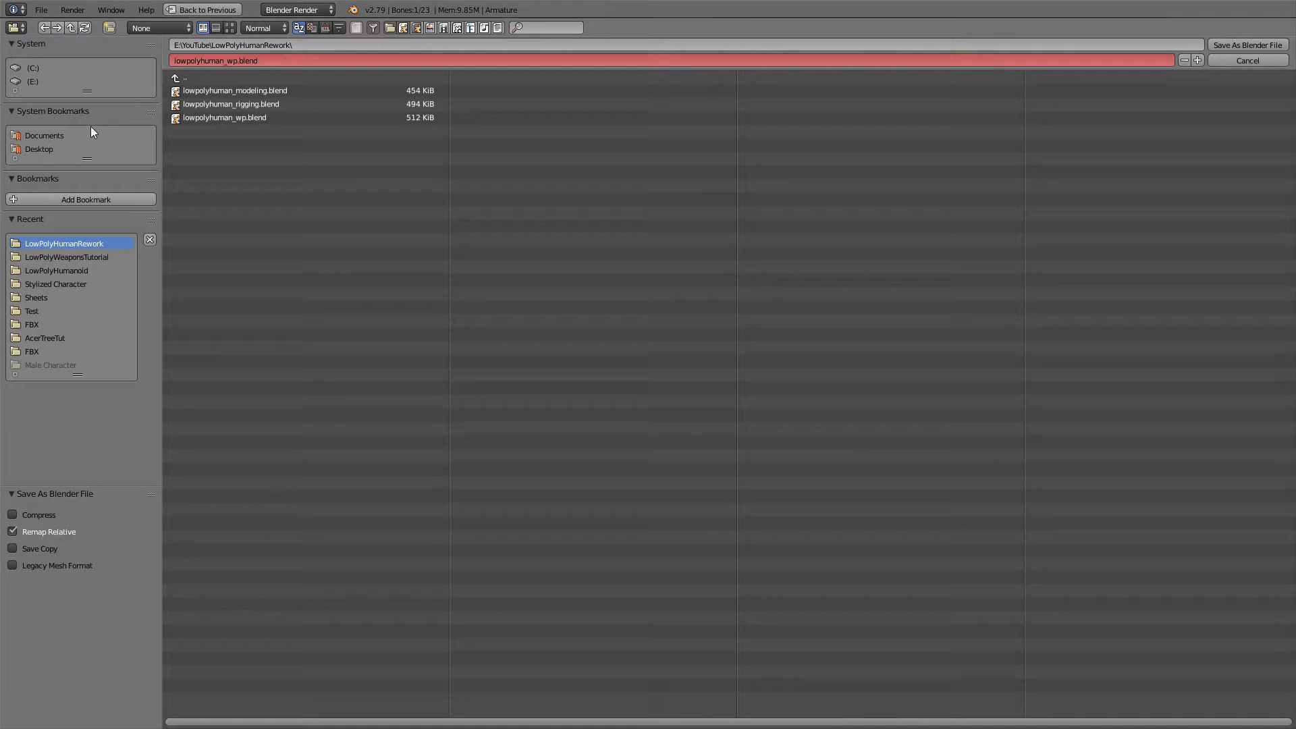
left_click(417, 58)
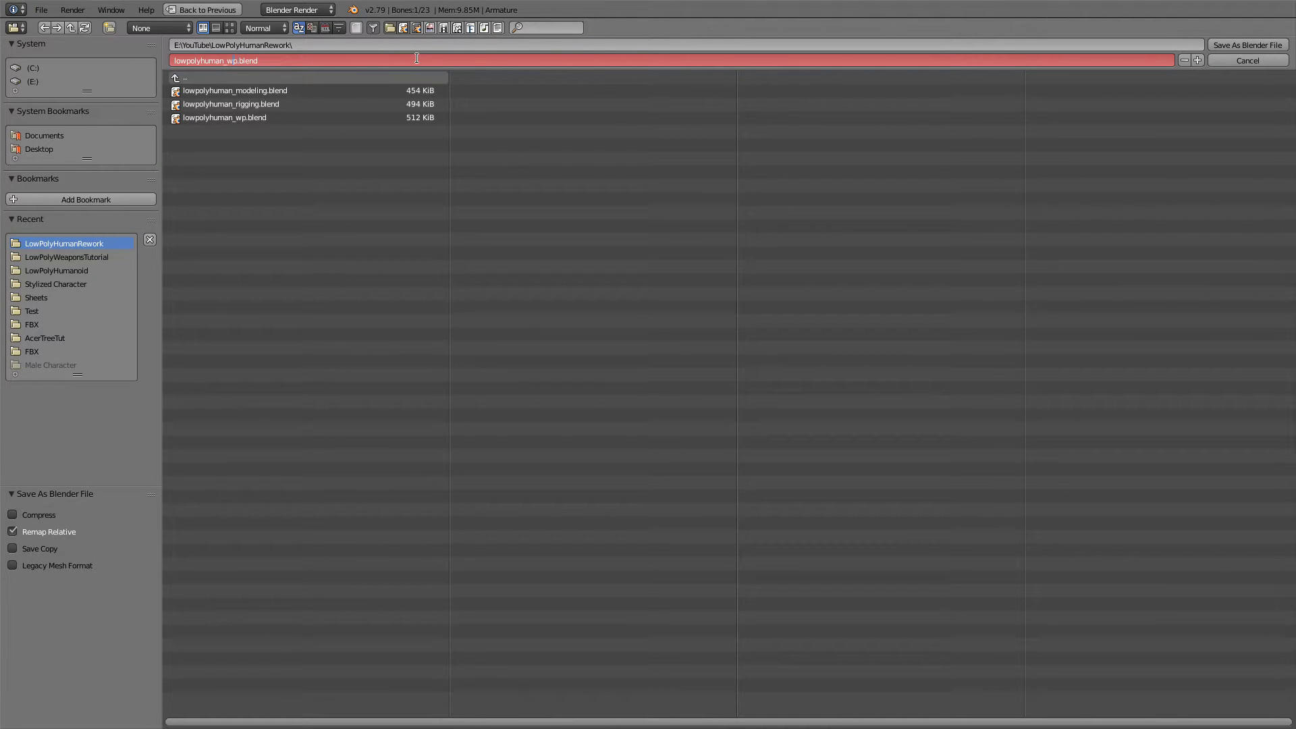
key("BackSpace")
type("anim")
left_click(1243, 46)
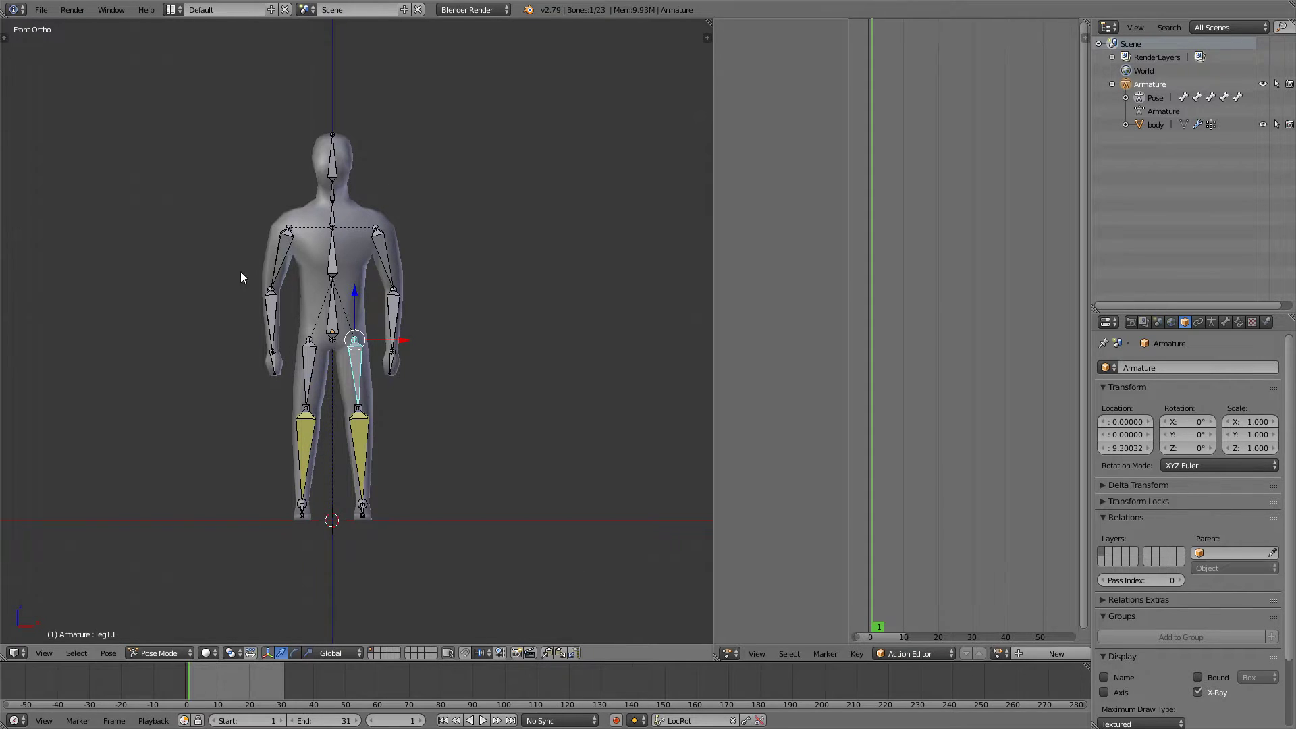
Save another copy of the scene as lowpolyhuman_anim_idle.blend in the same folder
left_click(41, 10)
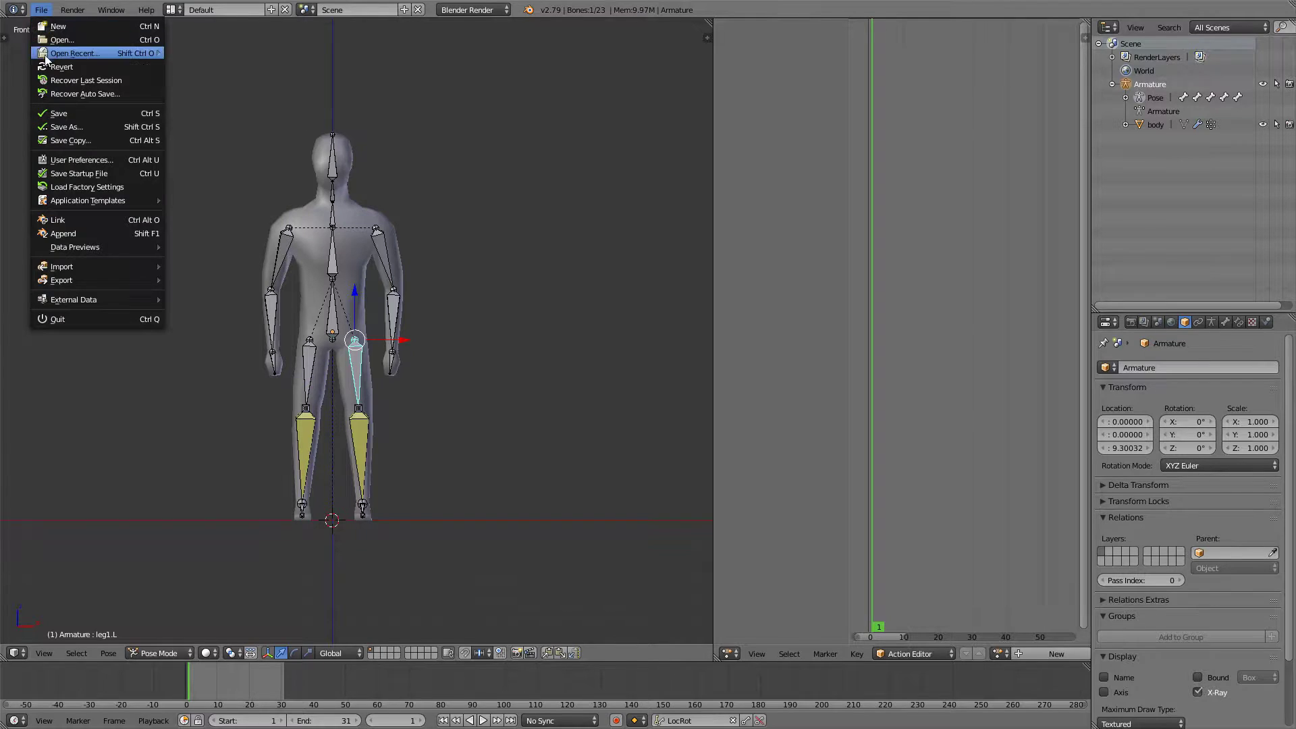
left_click(84, 127)
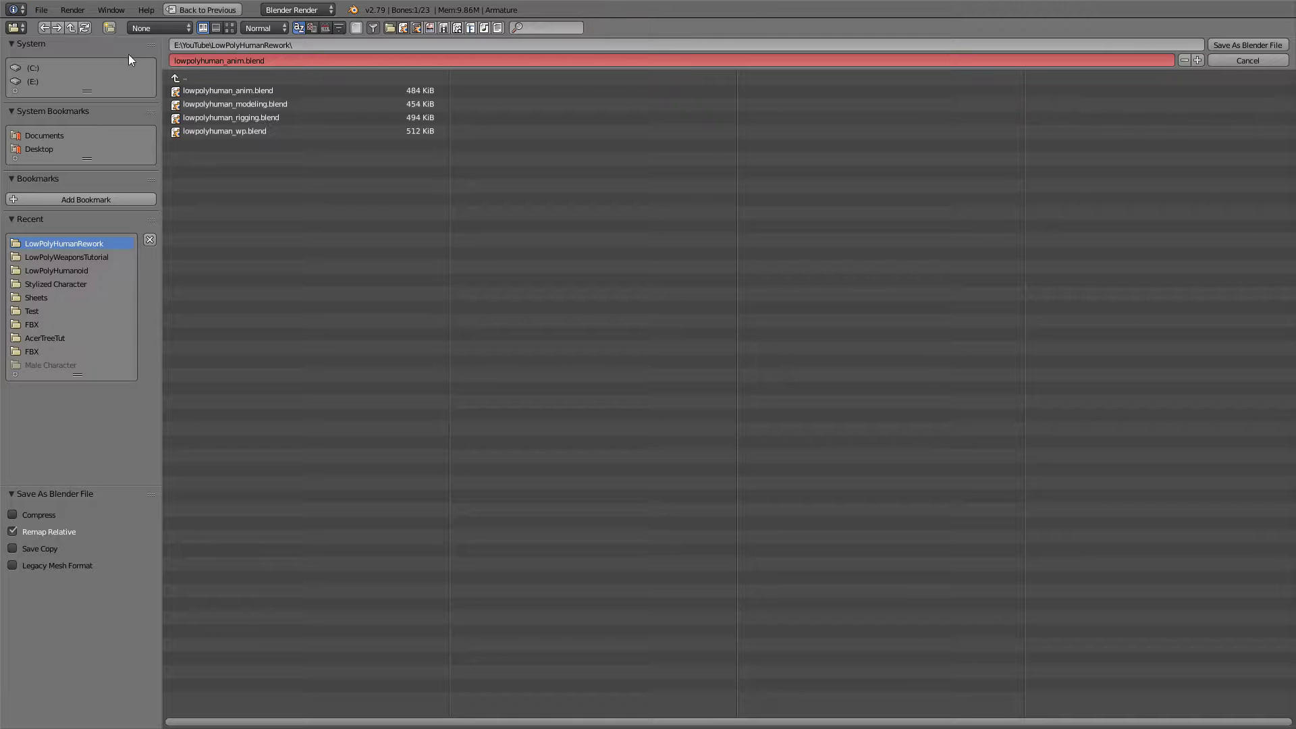
left_click(379, 68)
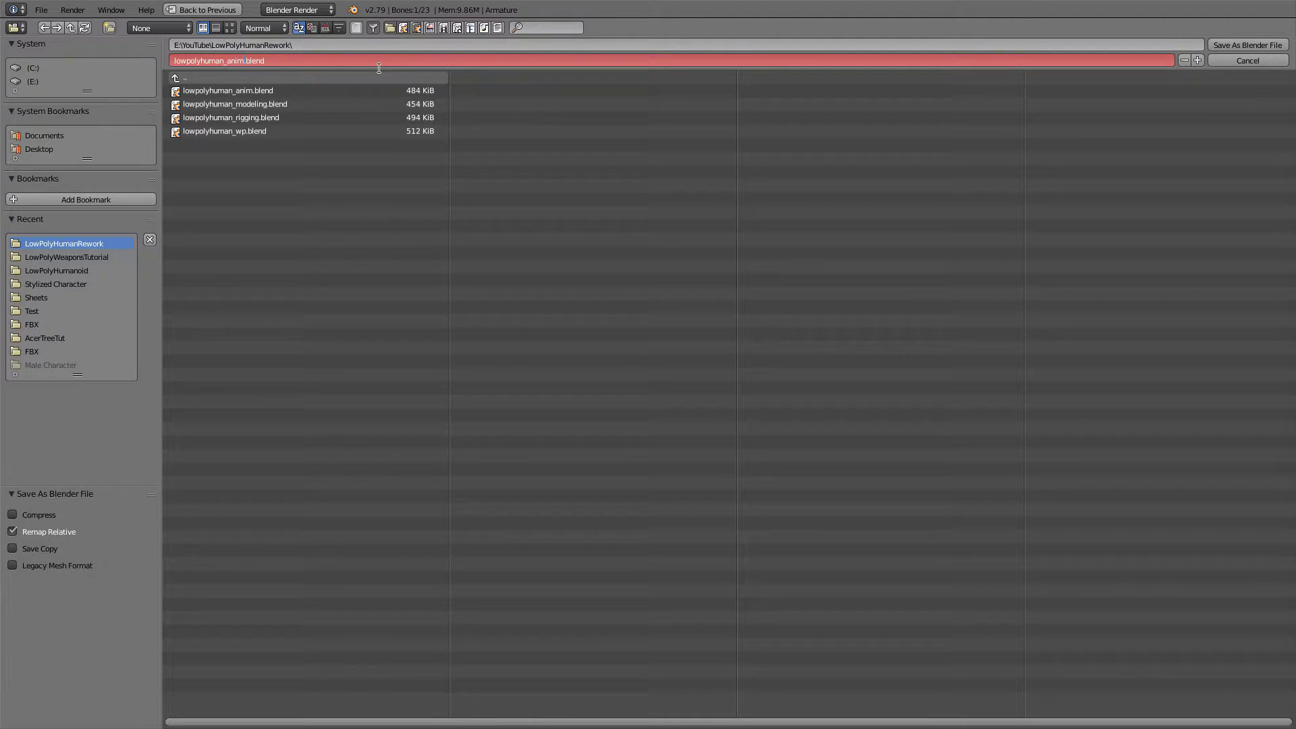
type("_idle")
left_click(1247, 45)
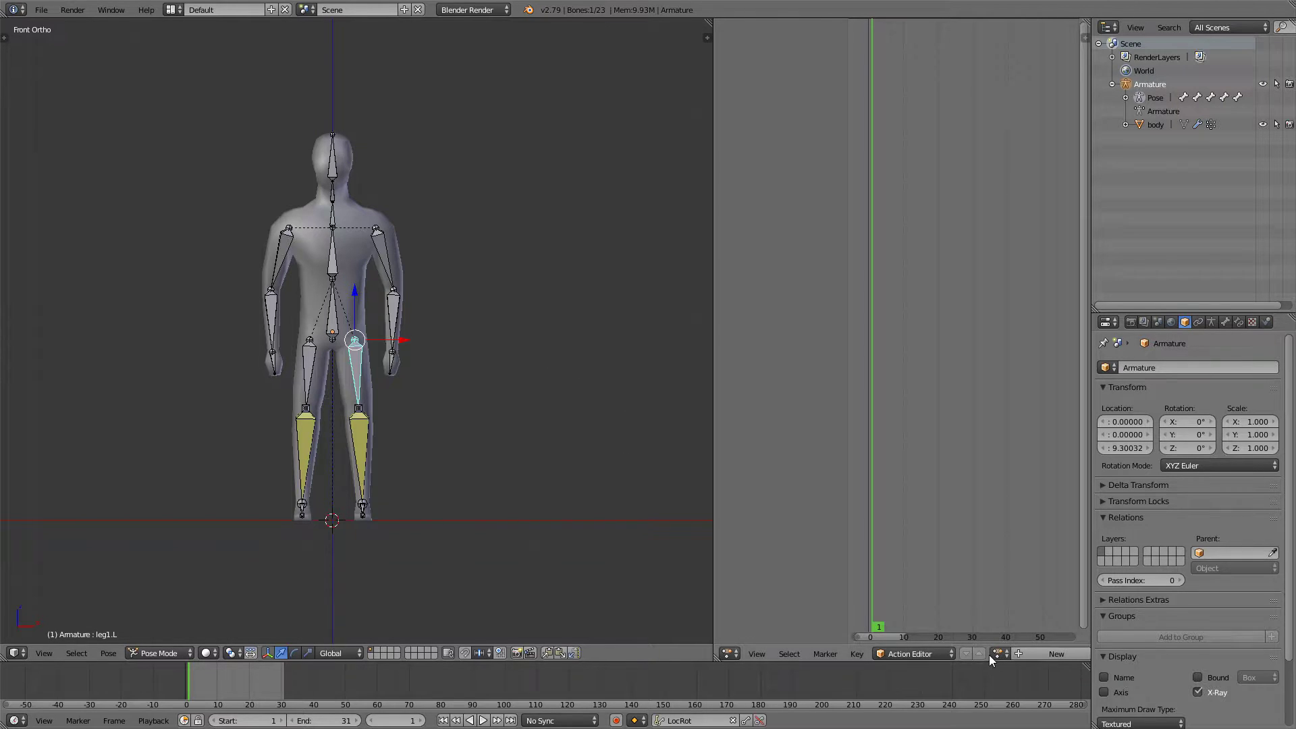
Create a new action for the armature and name it idle, widening the Action Editor to reach its name
left_click(1027, 655)
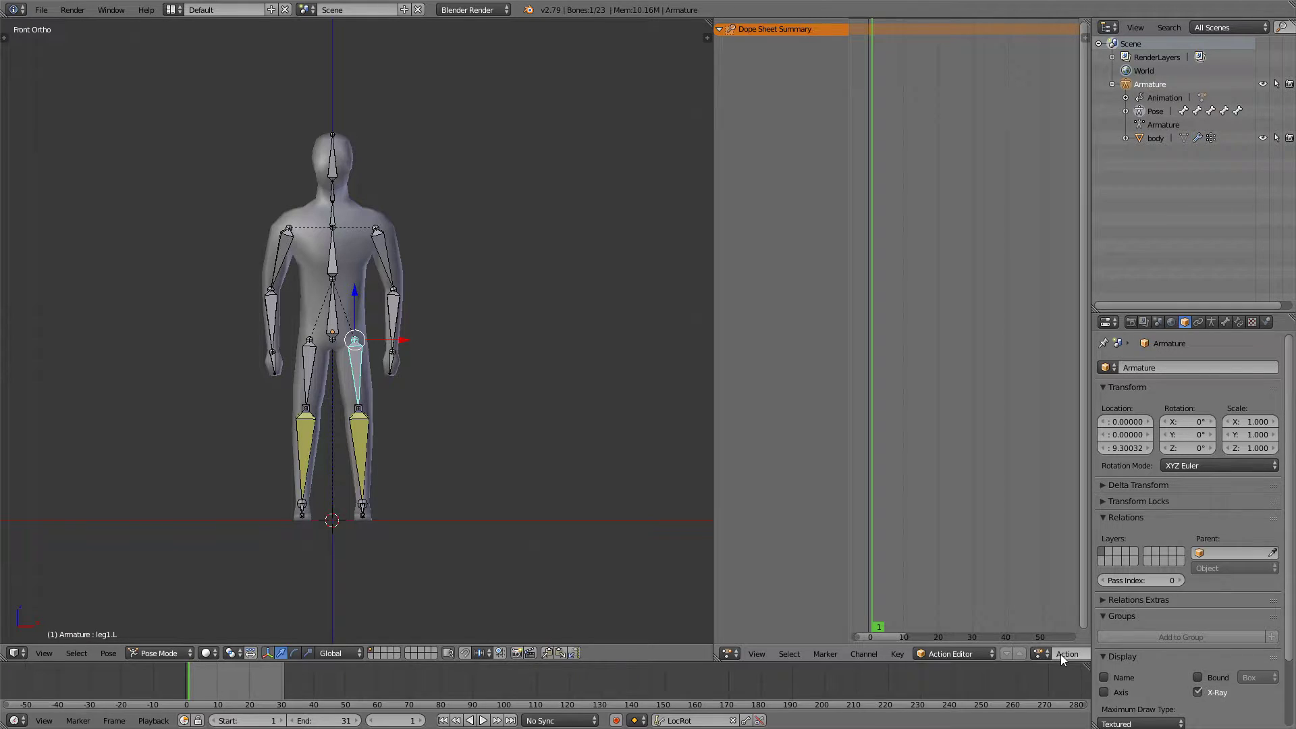
left_click_drag(714, 606, 647, 606)
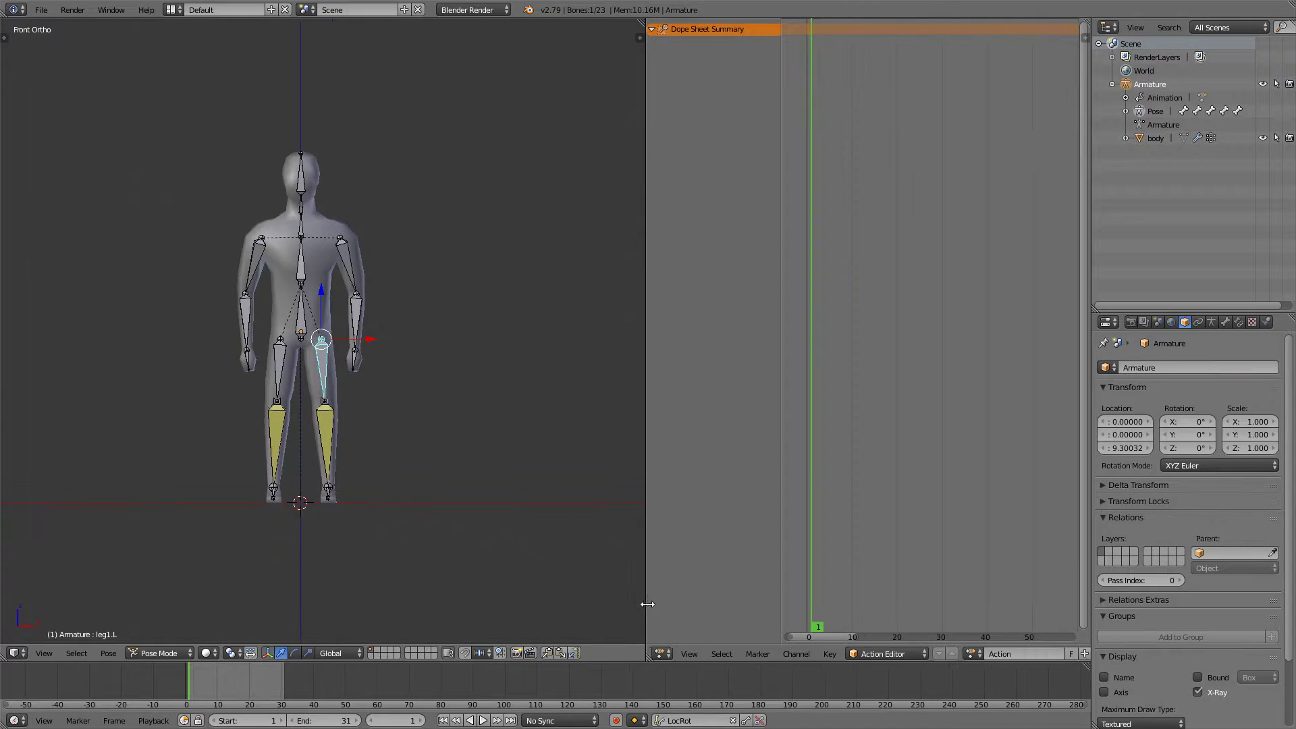
double_click(1005, 654)
type("idle")
key("Return")
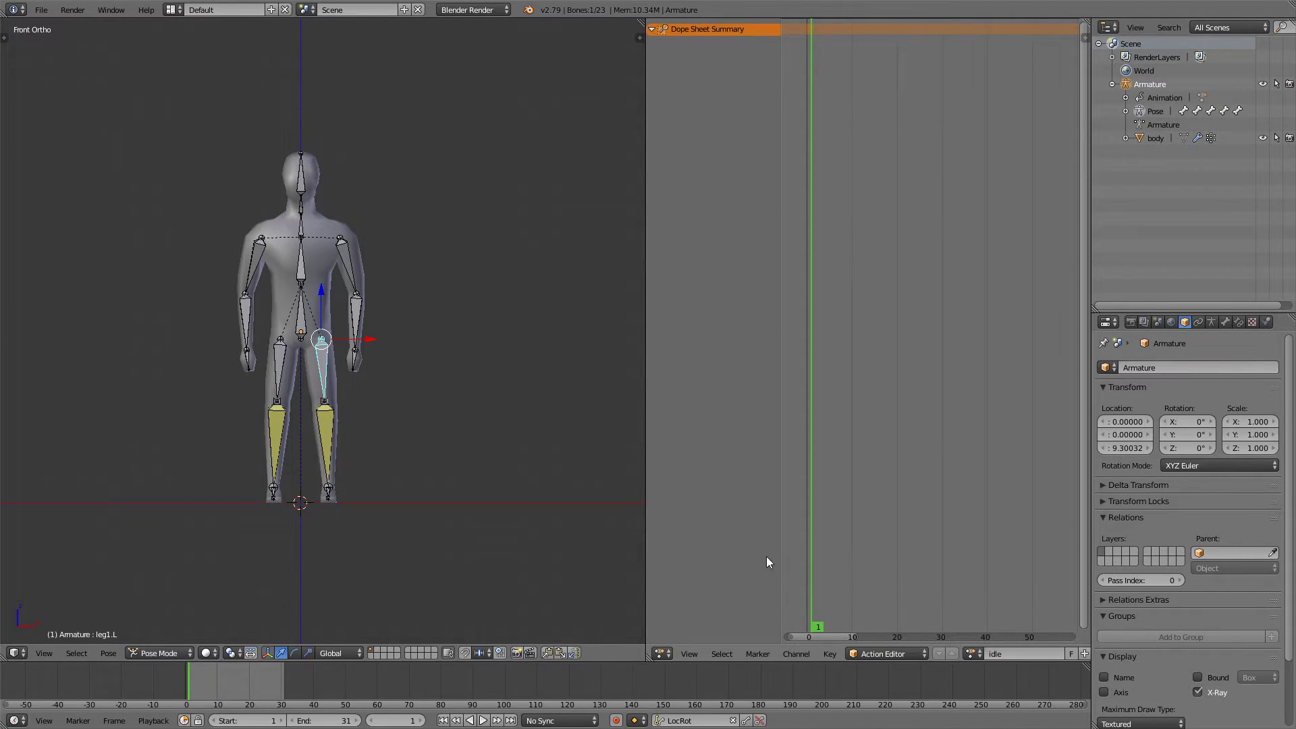
Select all the armature's bones and insert LocRot keyframes for them at frames 1 and 31
middle_click_drag(650, 551, 654, 525)
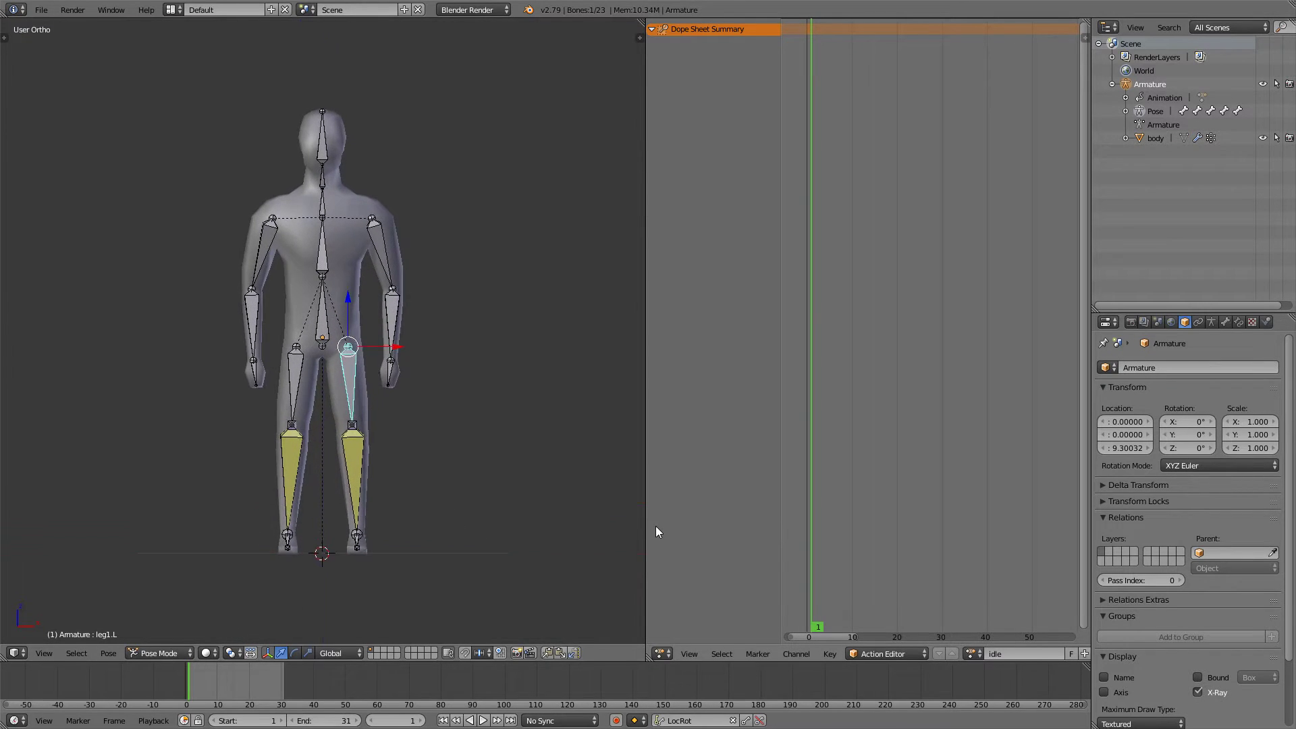
key("KP_1")
left_click_drag(646, 528, 686, 528)
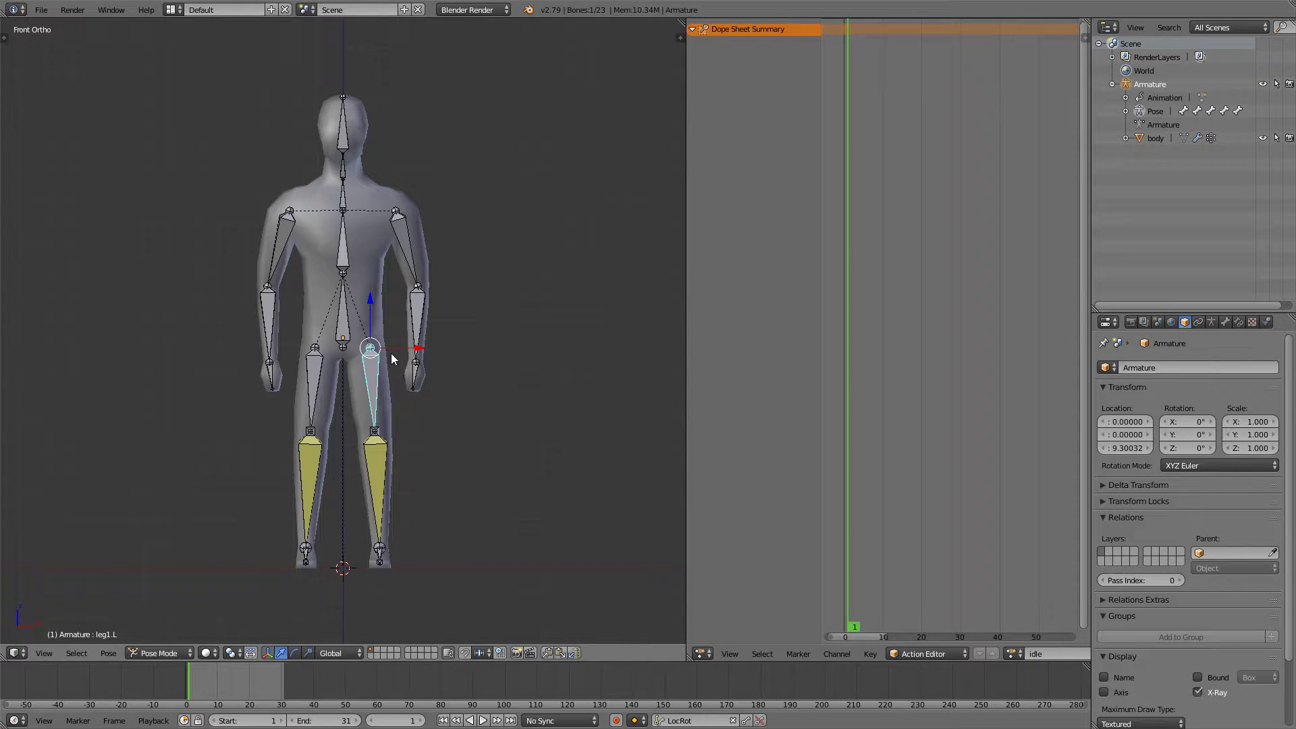
middle_click_drag(420, 379, 405, 337)
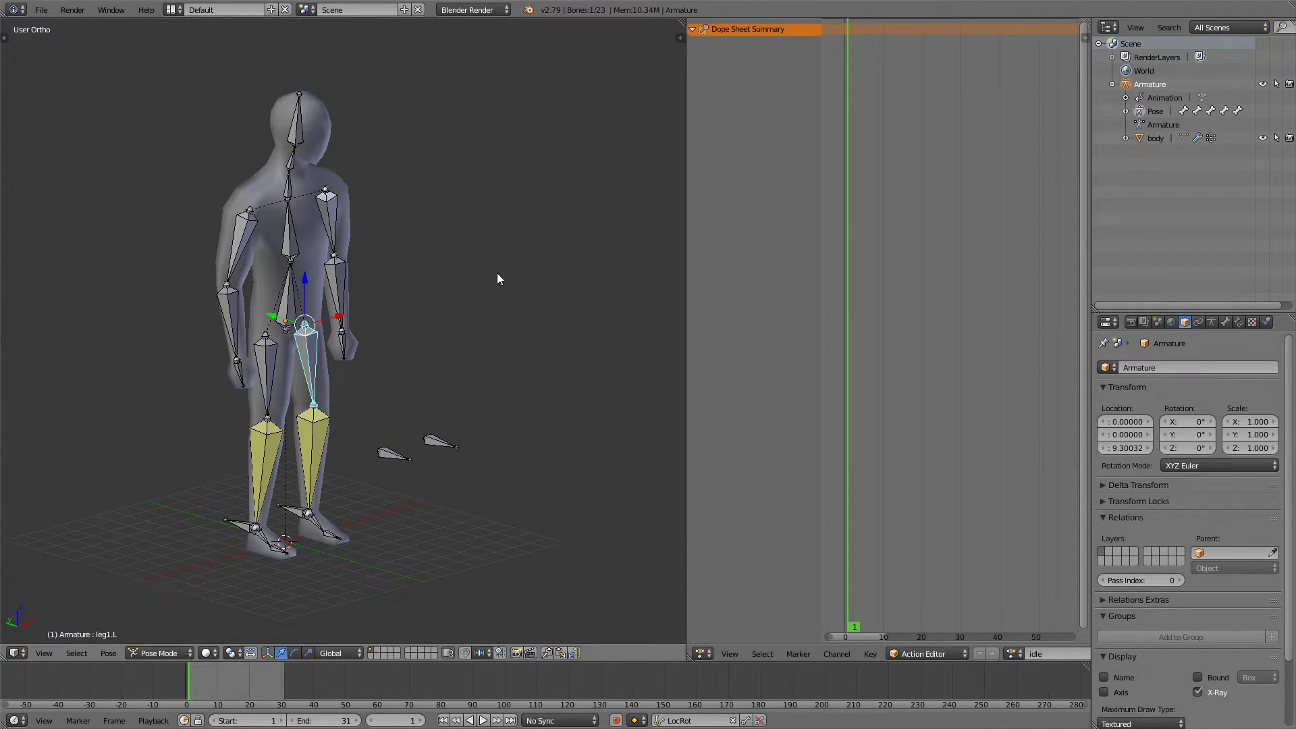
middle_click_drag(520, 276, 437, 352)
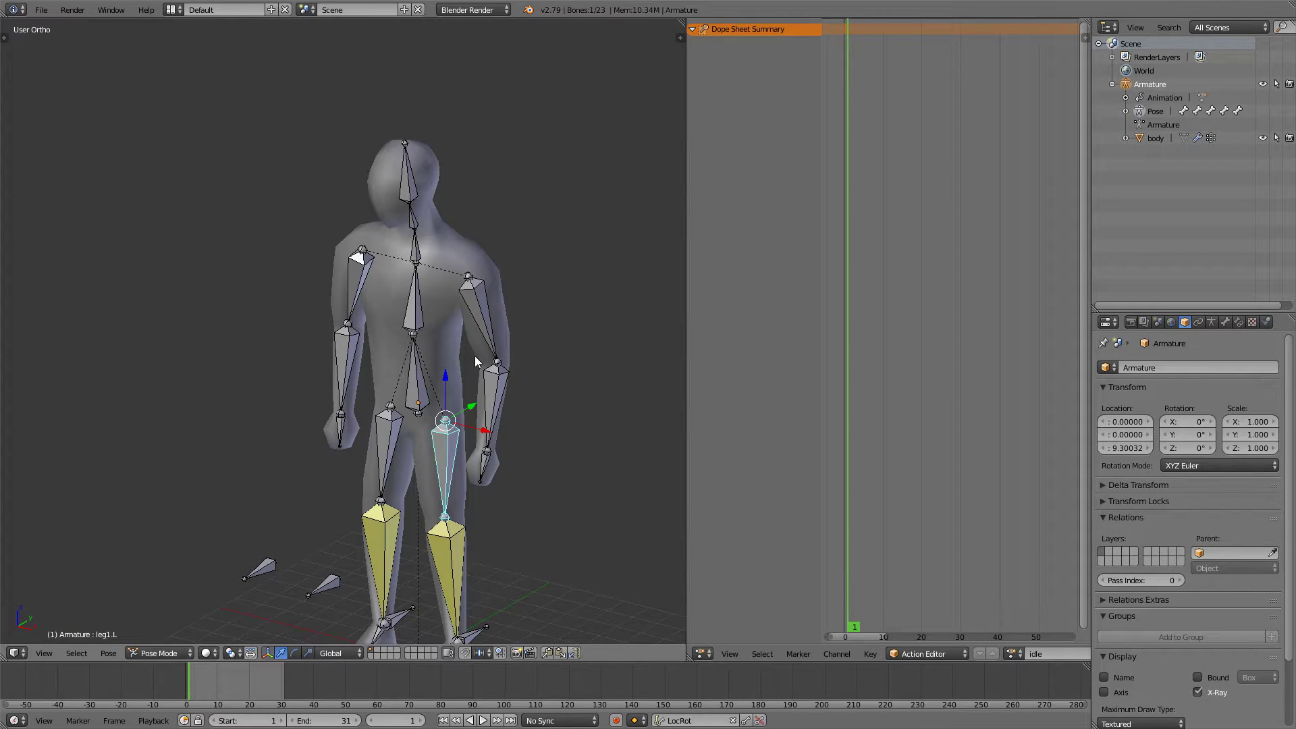
middle_click_drag(545, 410, 517, 332, "shift")
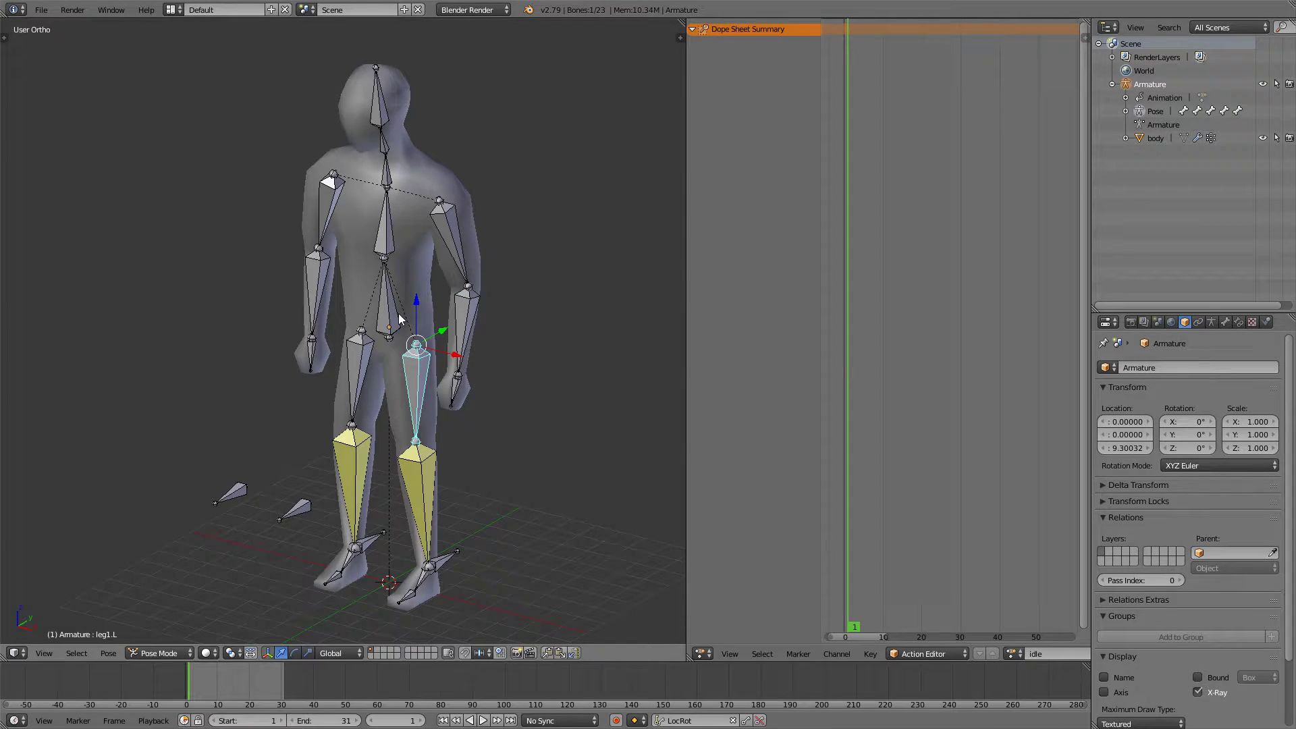
scroll(854, 634, "up", 1)
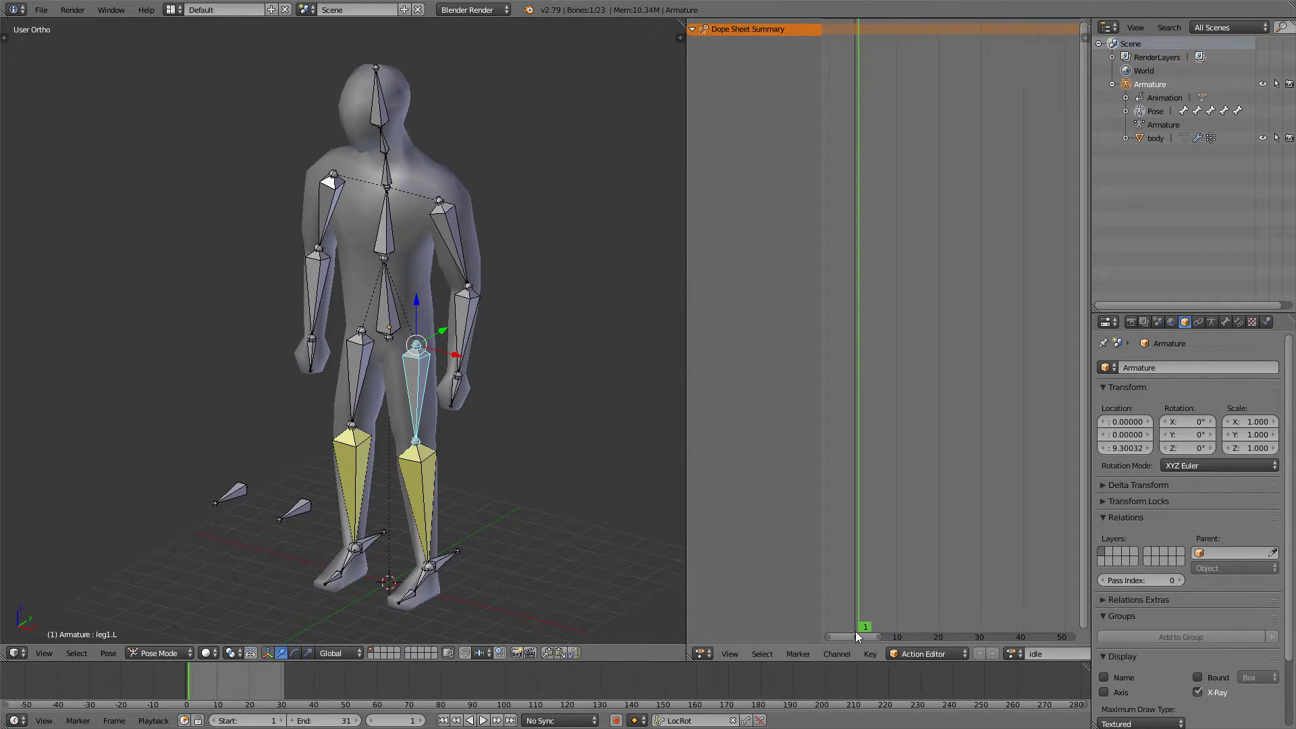
key("a")
key("a")
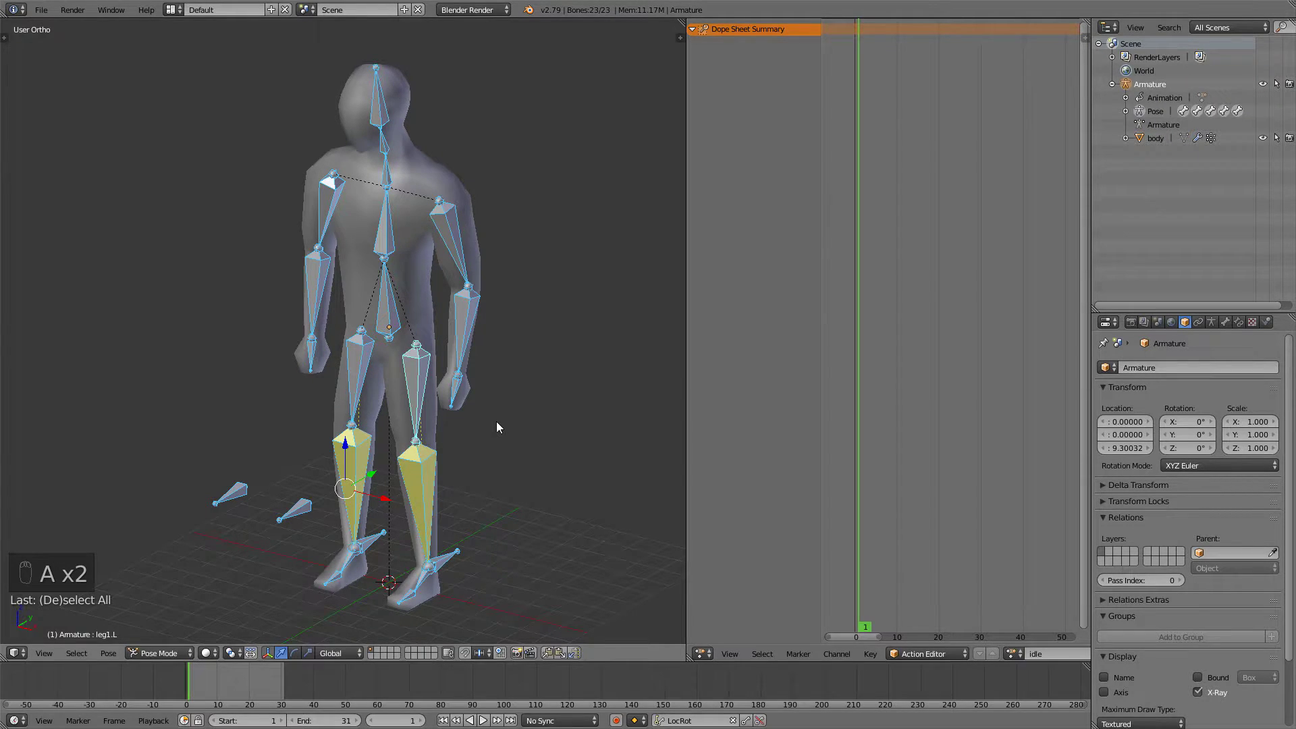
key("i")
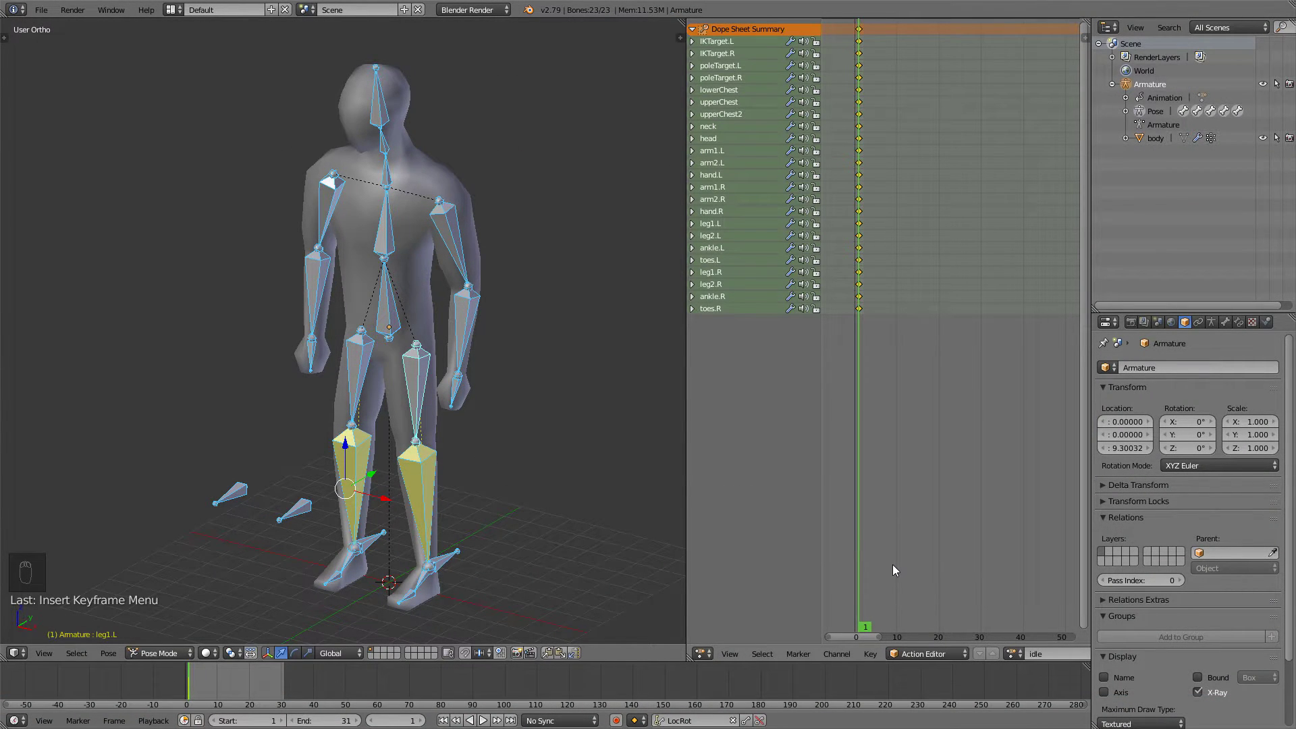
left_click(986, 579)
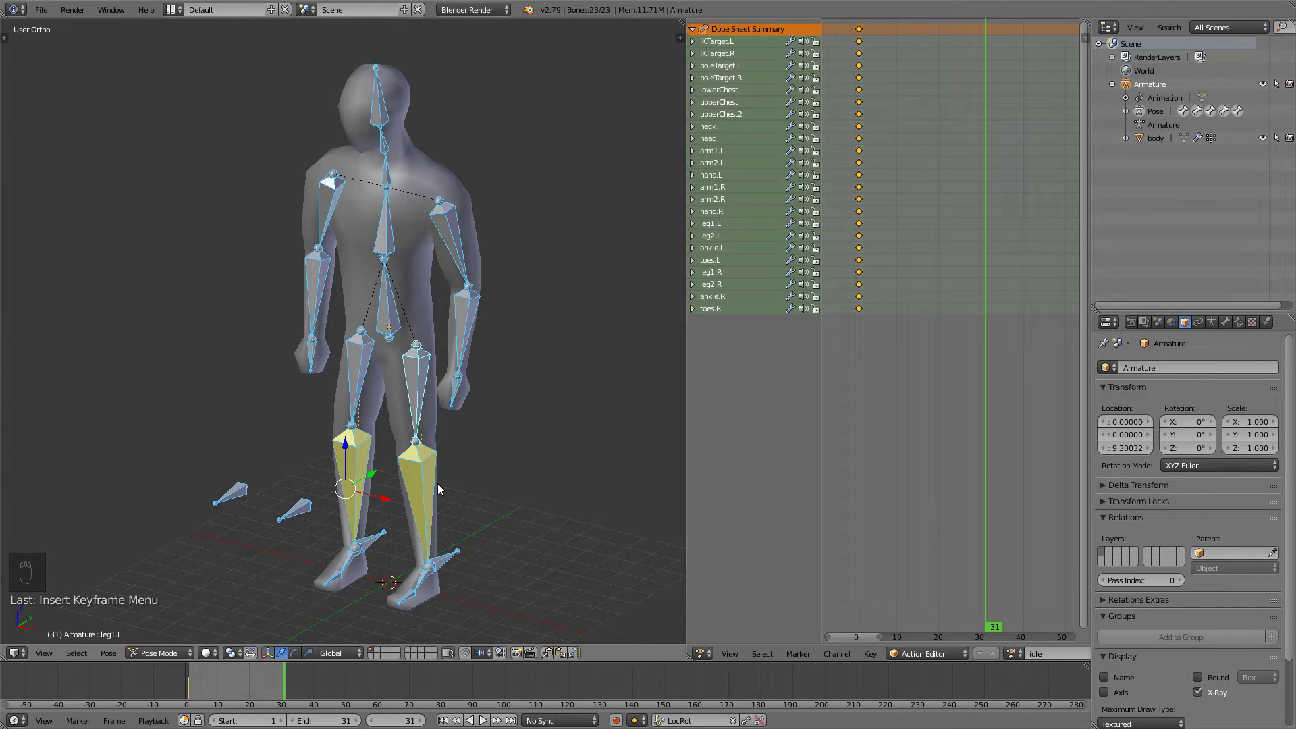
key("i")
Rotate the arm1.L bone outward and keyframe it at frame 15, and play the animation from frame 1
right_click(455, 250)
scroll(472, 338, "down", 16, "alt")
key("r")
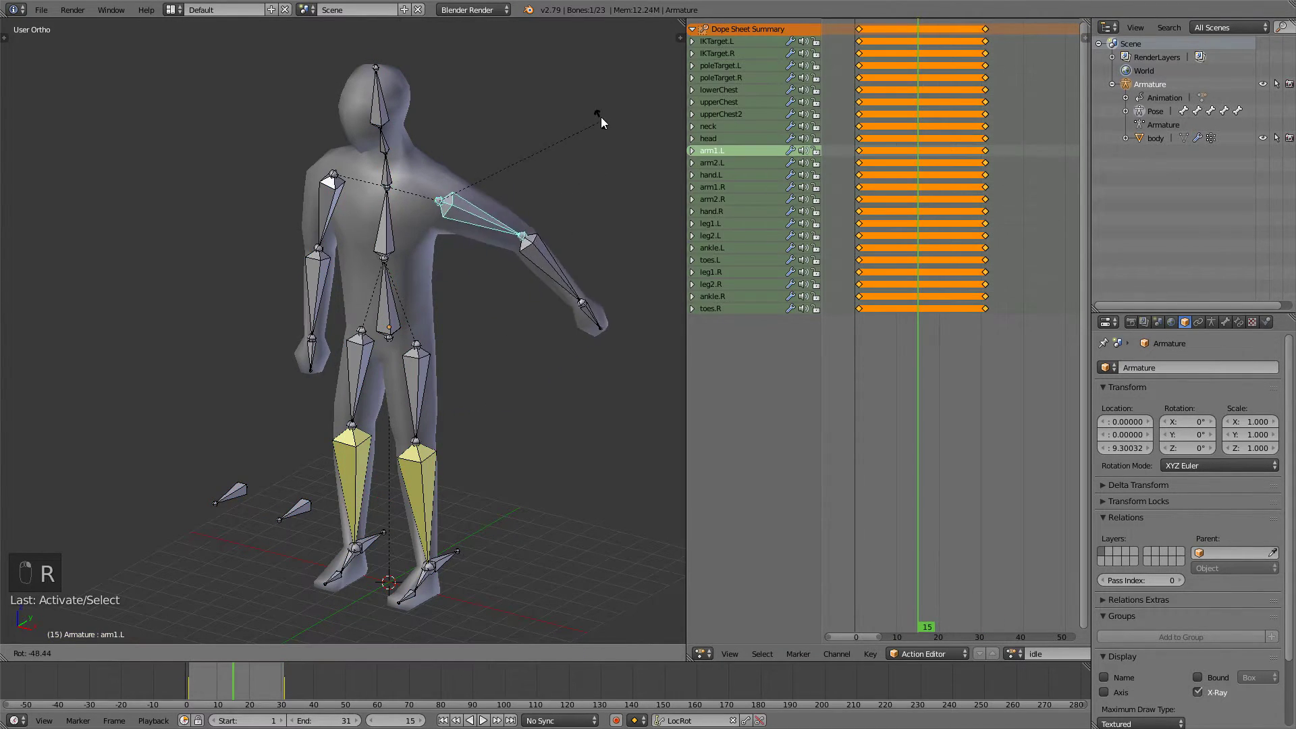
left_click(597, 131)
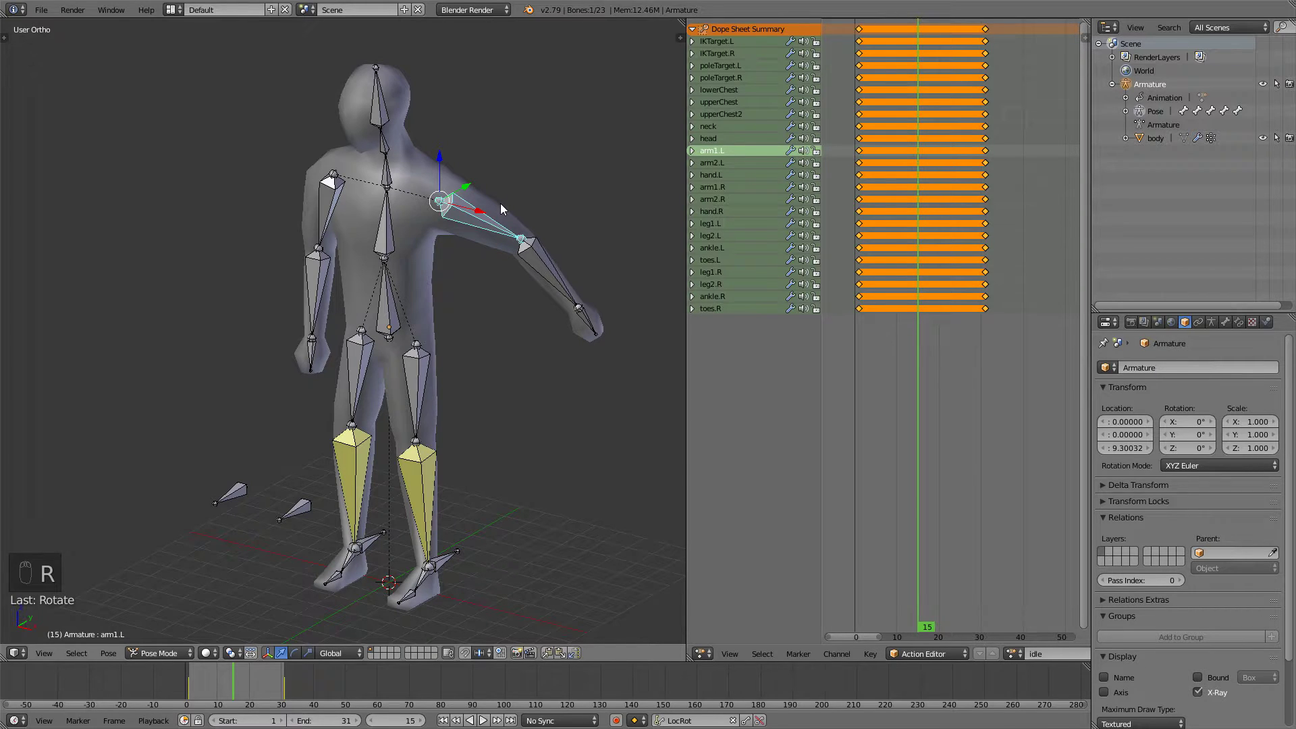
key("i")
left_click_drag(876, 260, 858, 262)
key("alt+a")
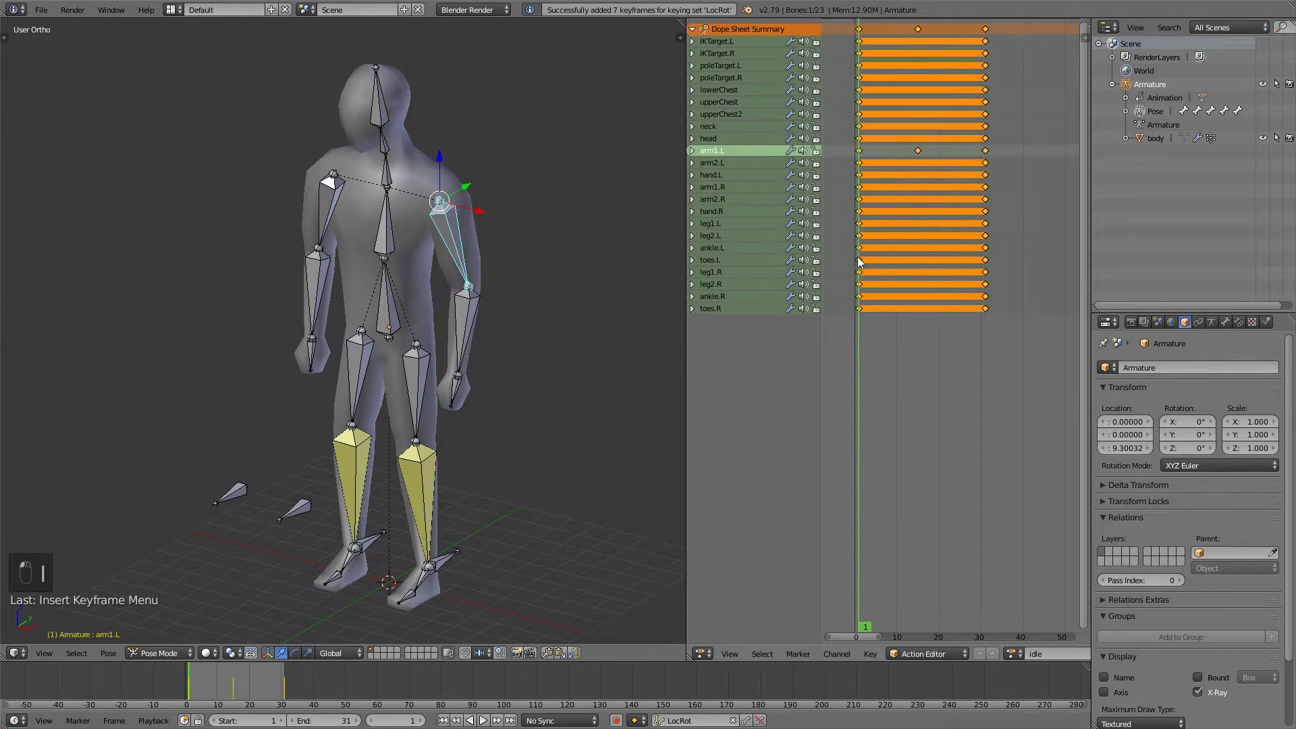
Play the arm motion, then remove the arm1.L keyframe at frame 15 and select all the armature's bones
key("alt+a")
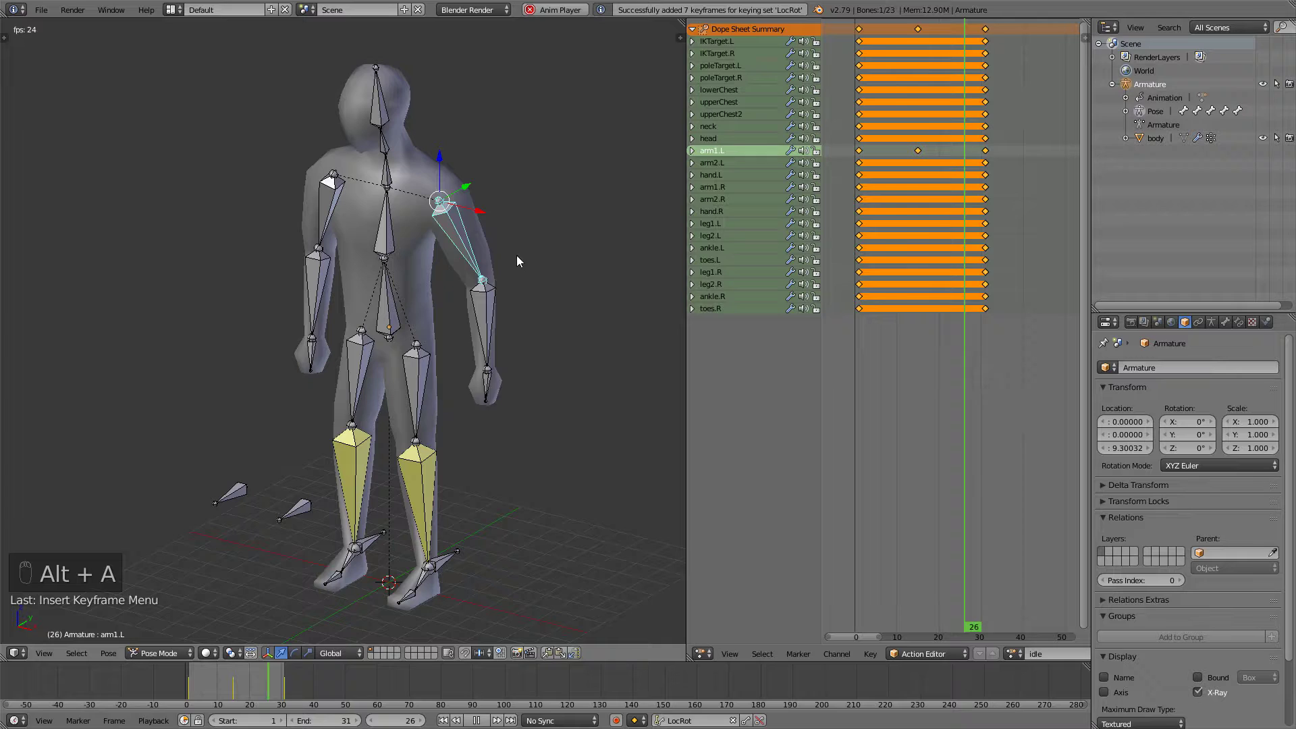
key("Escape")
key("a")
key("a")
key("a")
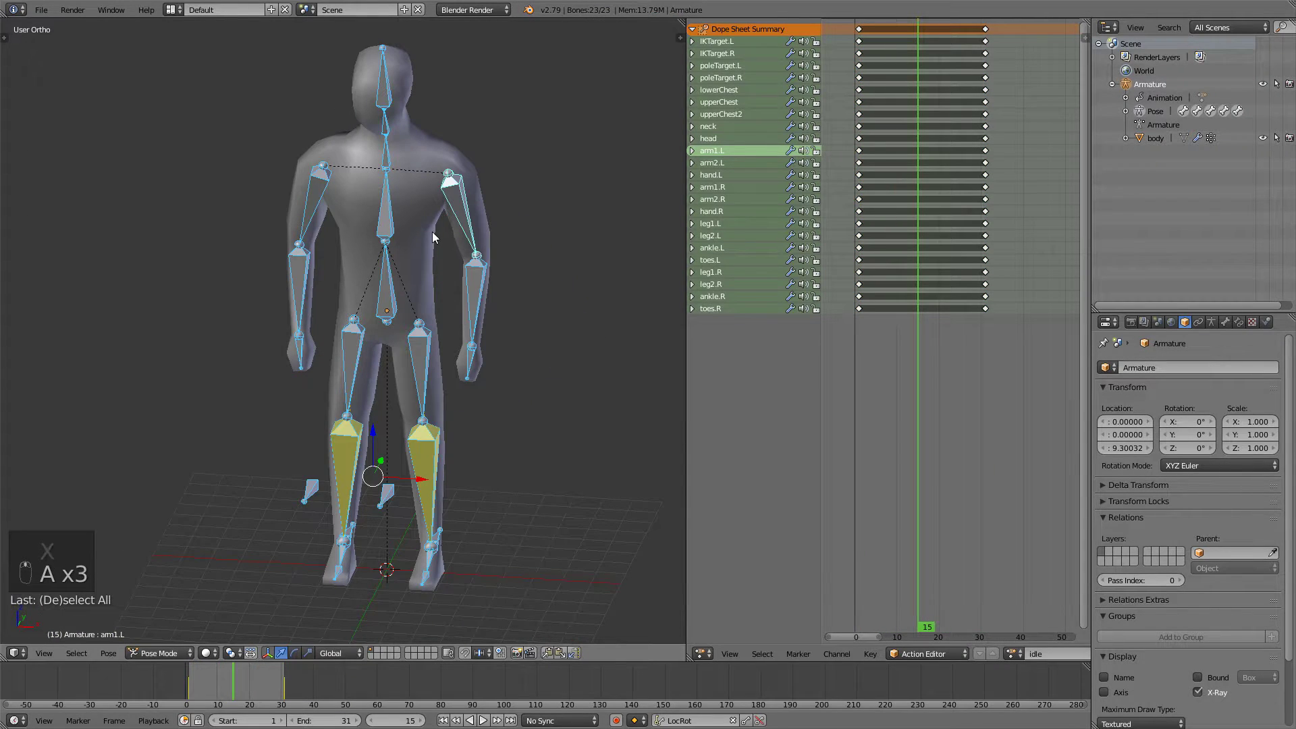
Set the current frame to 17 and select only the upperChest bone, viewing the figure from its side
left_click(922, 264)
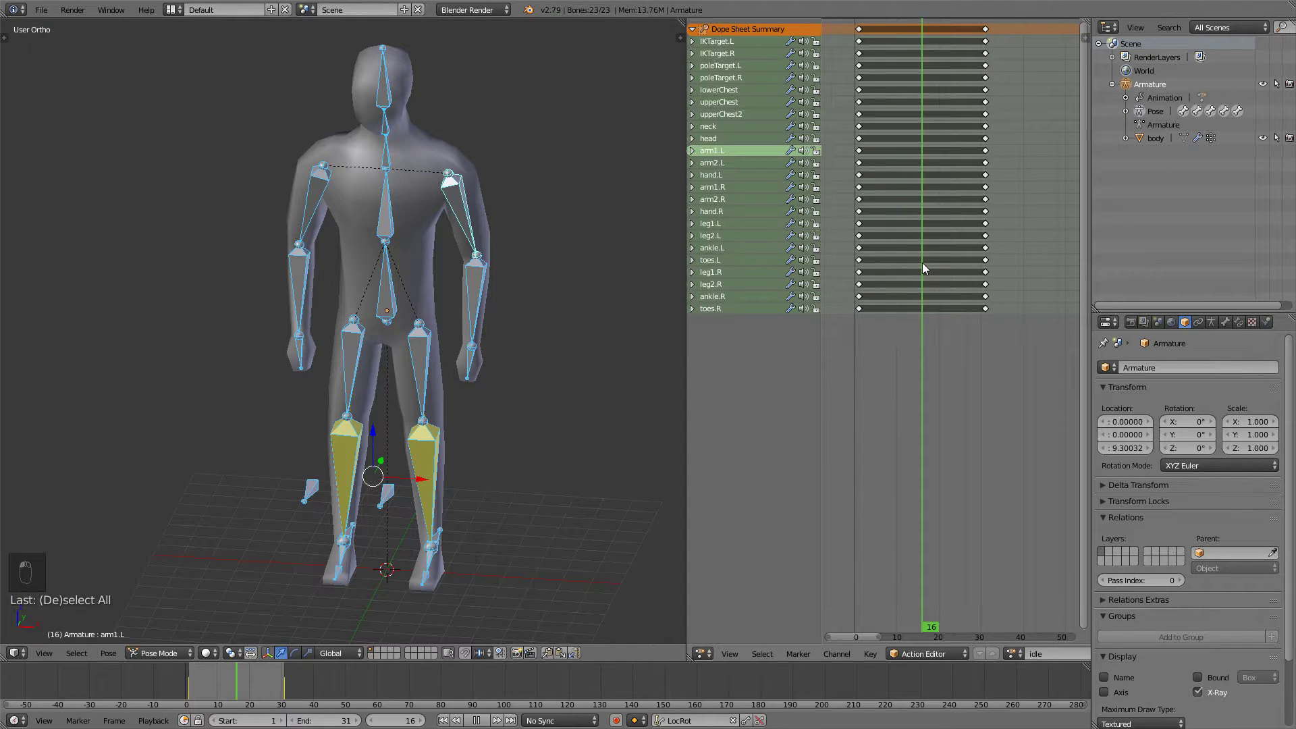
left_click_drag(921, 267, 924, 267)
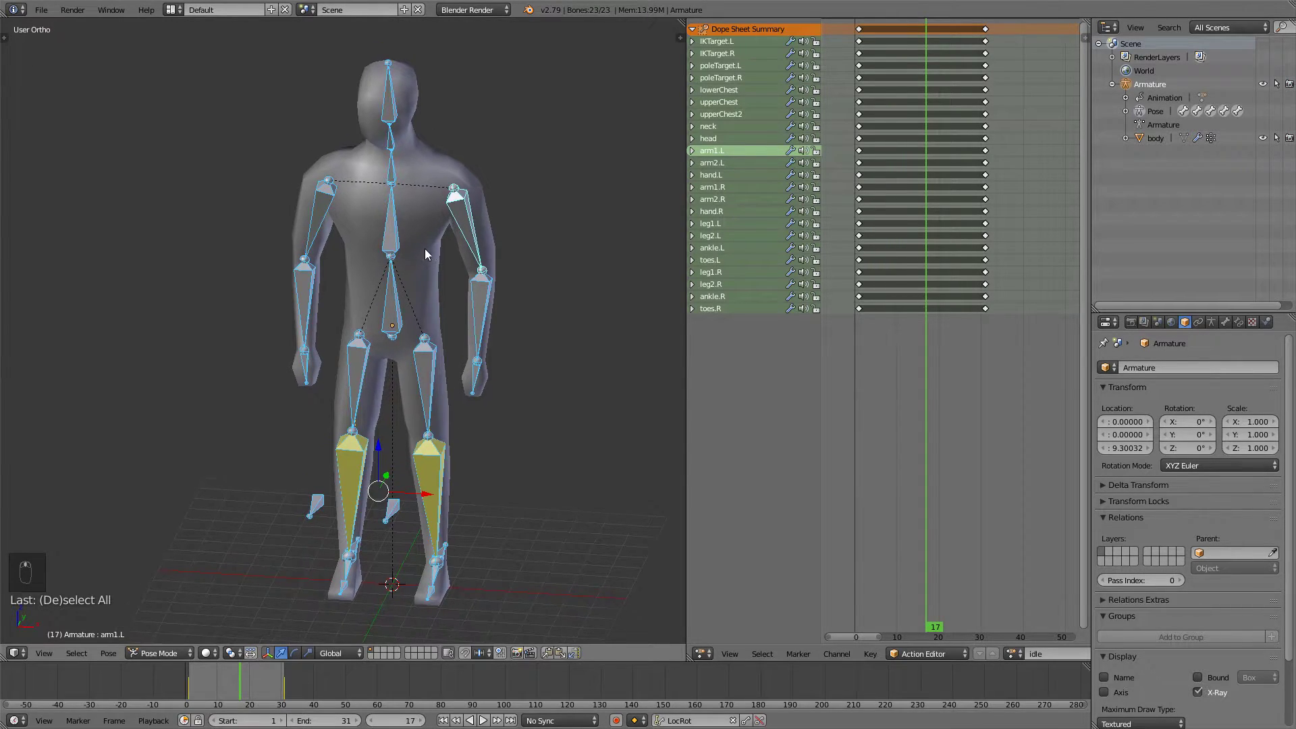
right_click(398, 243)
mouse_move(398, 243)
middle_mouse_down()
mouse_move(513, 242)
mouse_move(590, 284)
mouse_move(359, 273)
mouse_move(338, 257)
mouse_move(391, 233)
middle_mouse_up()
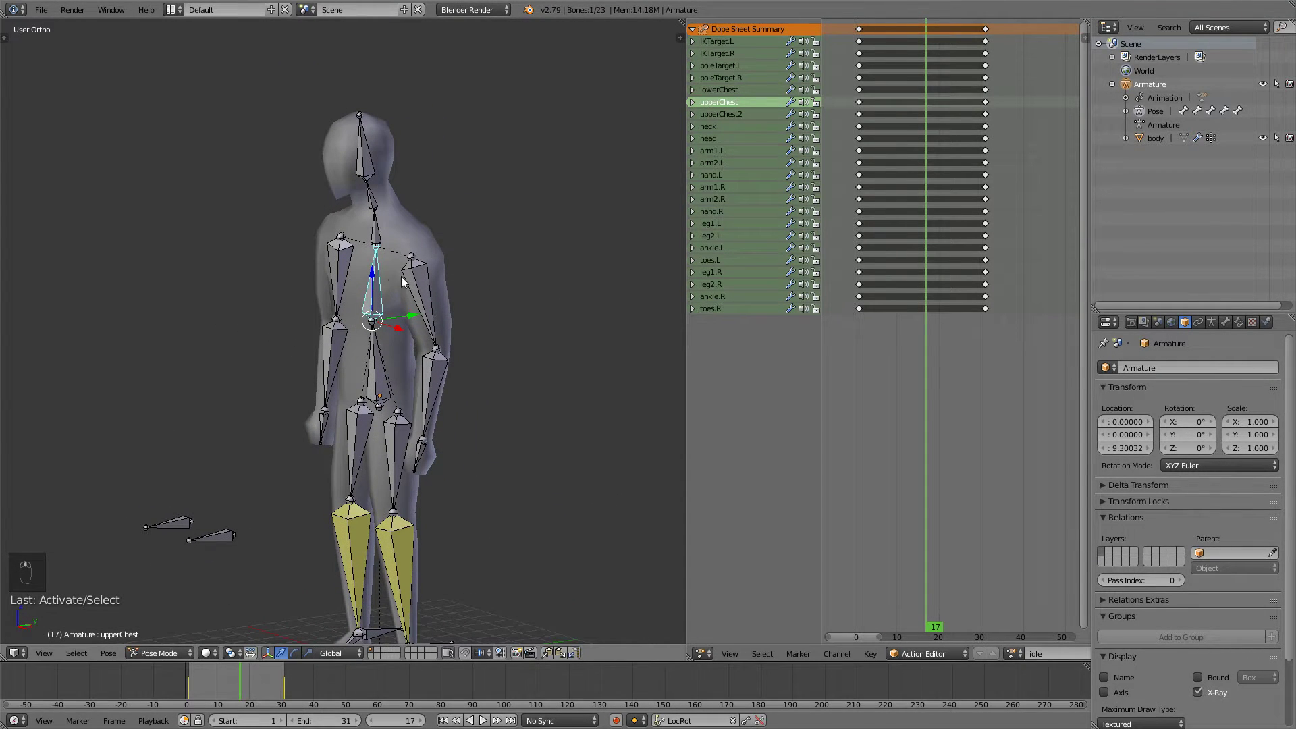
key("r")
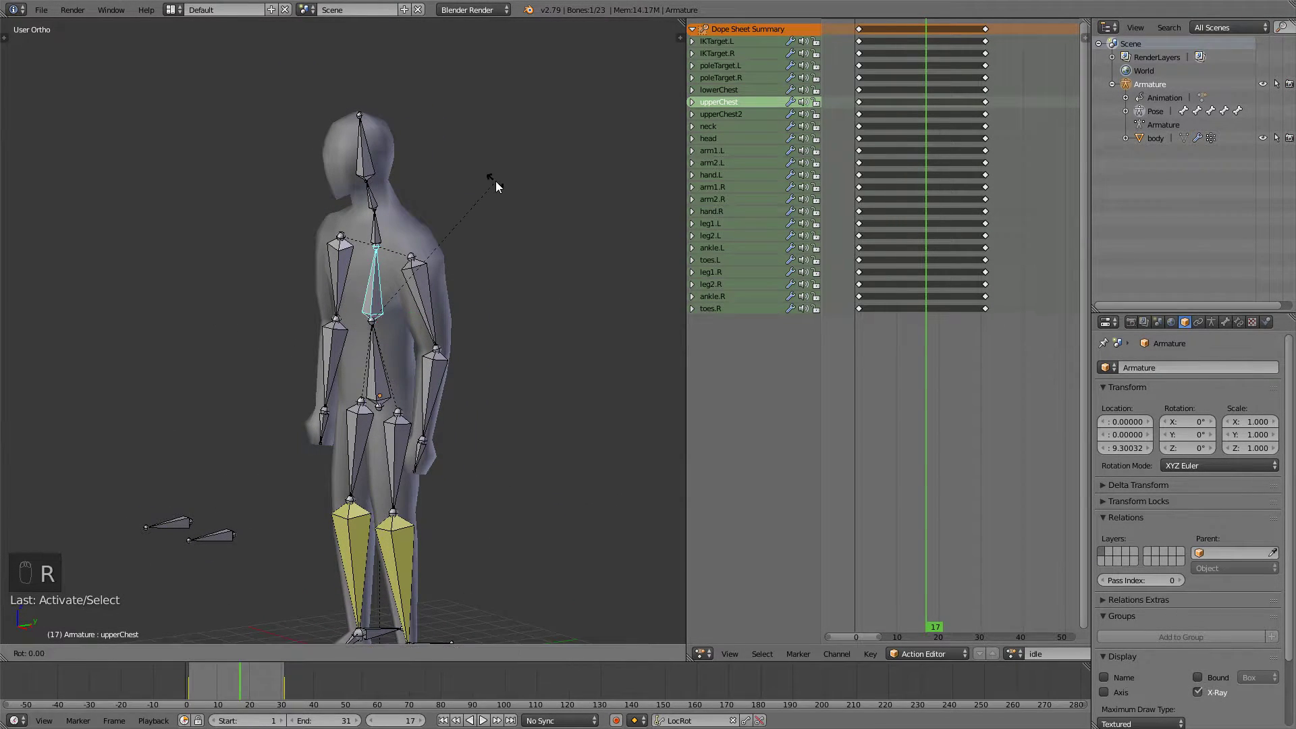
key("x")
key("Escape")
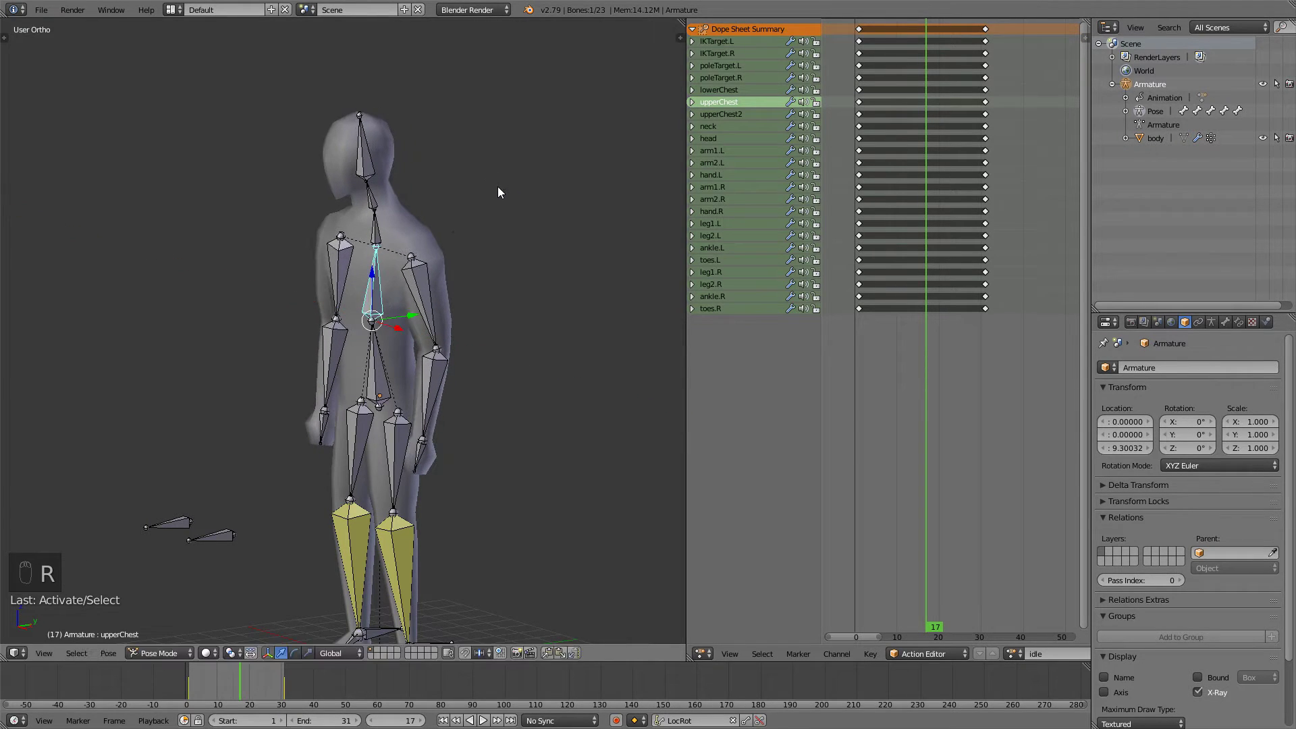
Rotate the upperChest bone slightly backward about the global X axis and insert a LocRot keyframe for it at frame 17
key("r")
key("x")
left_click(519, 187)
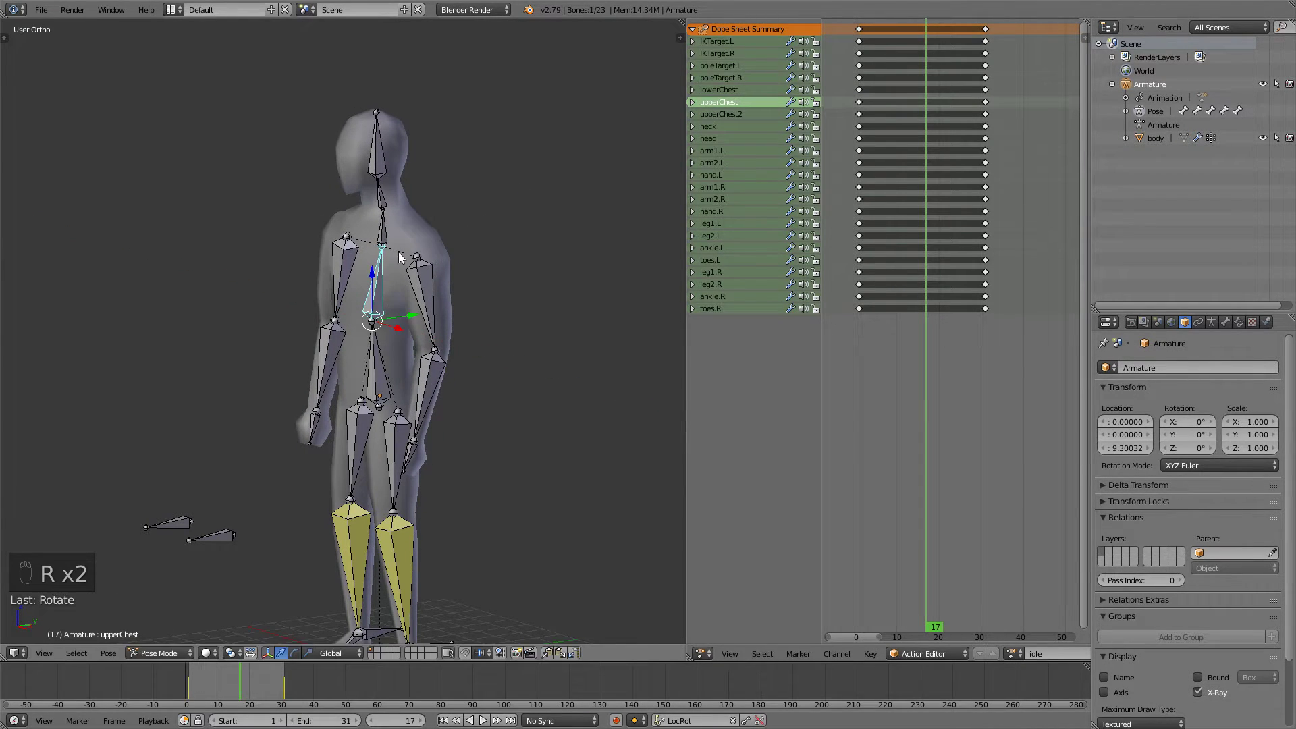
key("i")
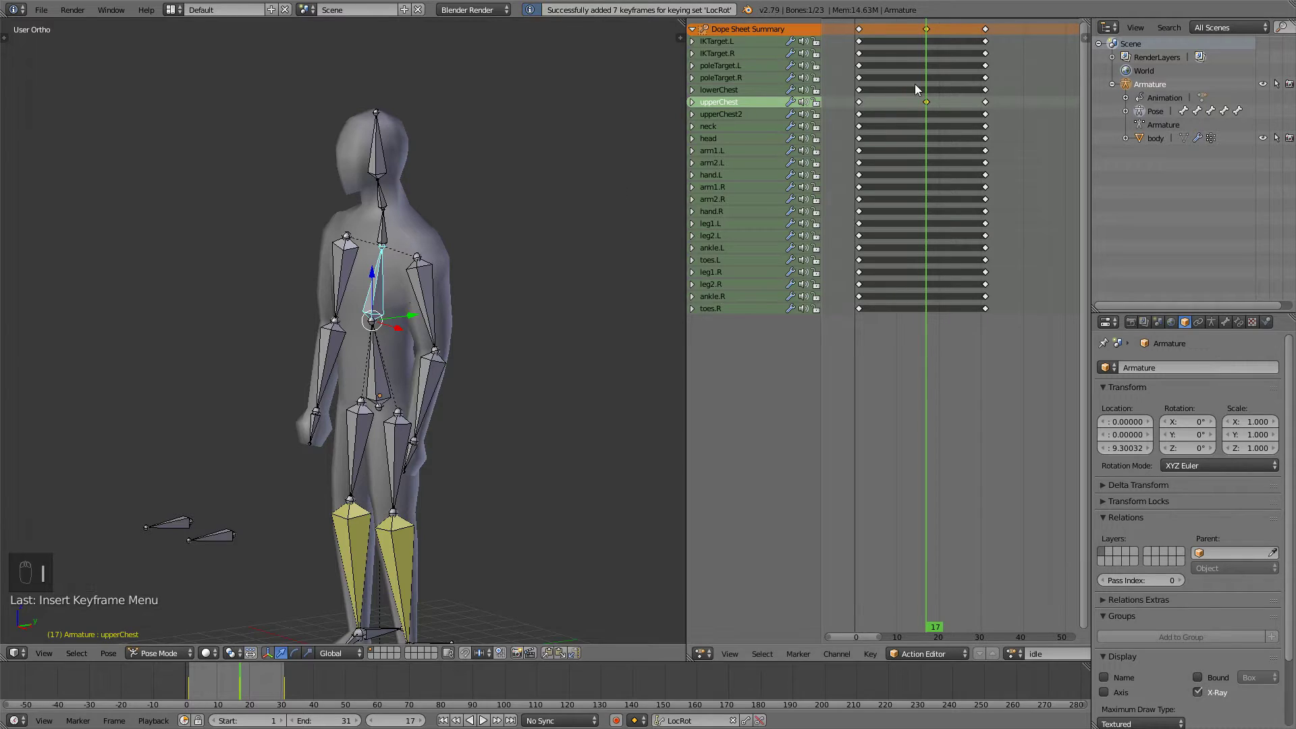
Play the animation from frame 1 and review the chest motion from the side and front
key("shift+Left")
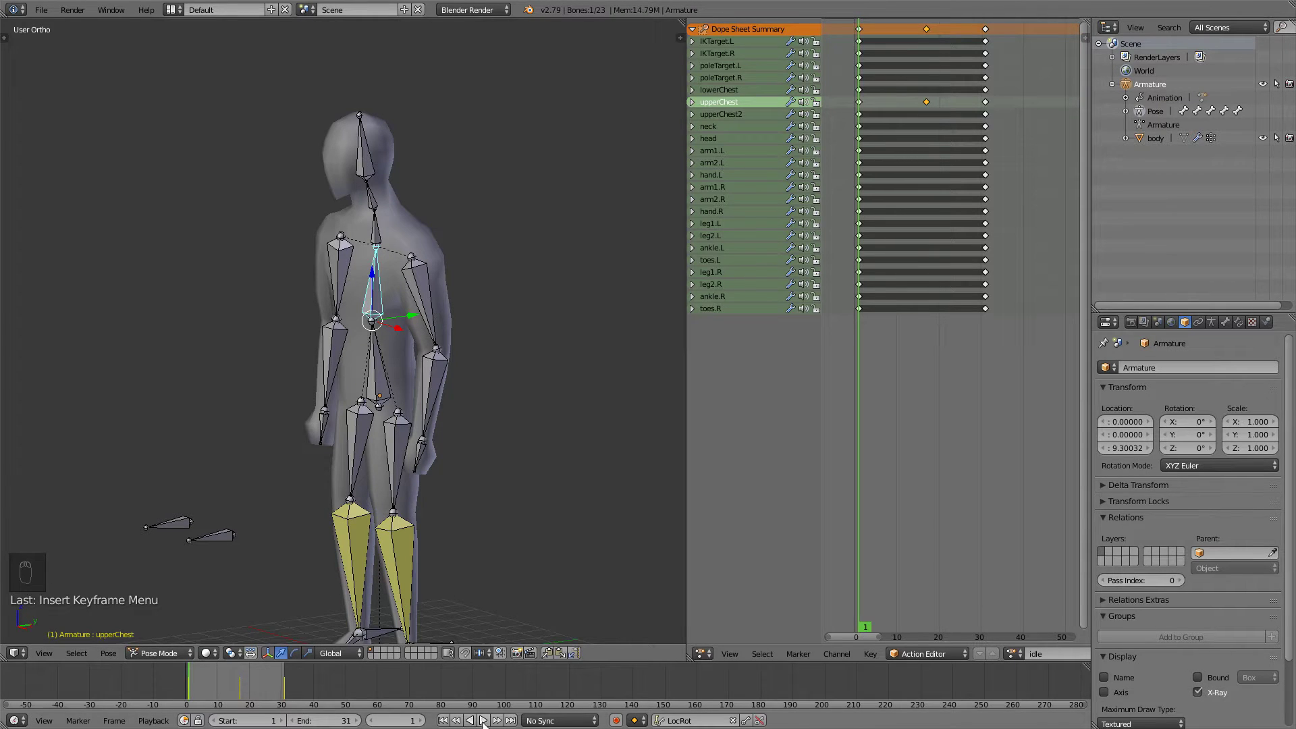
key("alt+a")
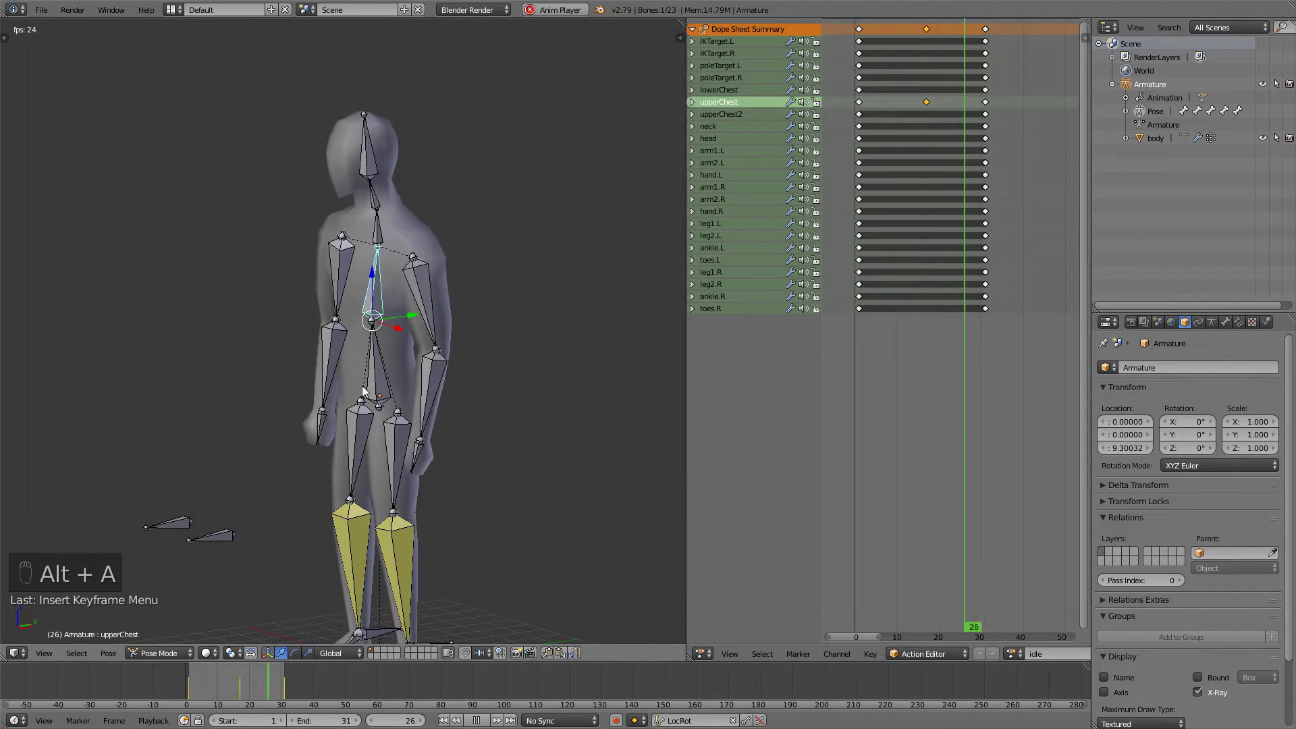
middle_click_drag(363, 390, 372, 310)
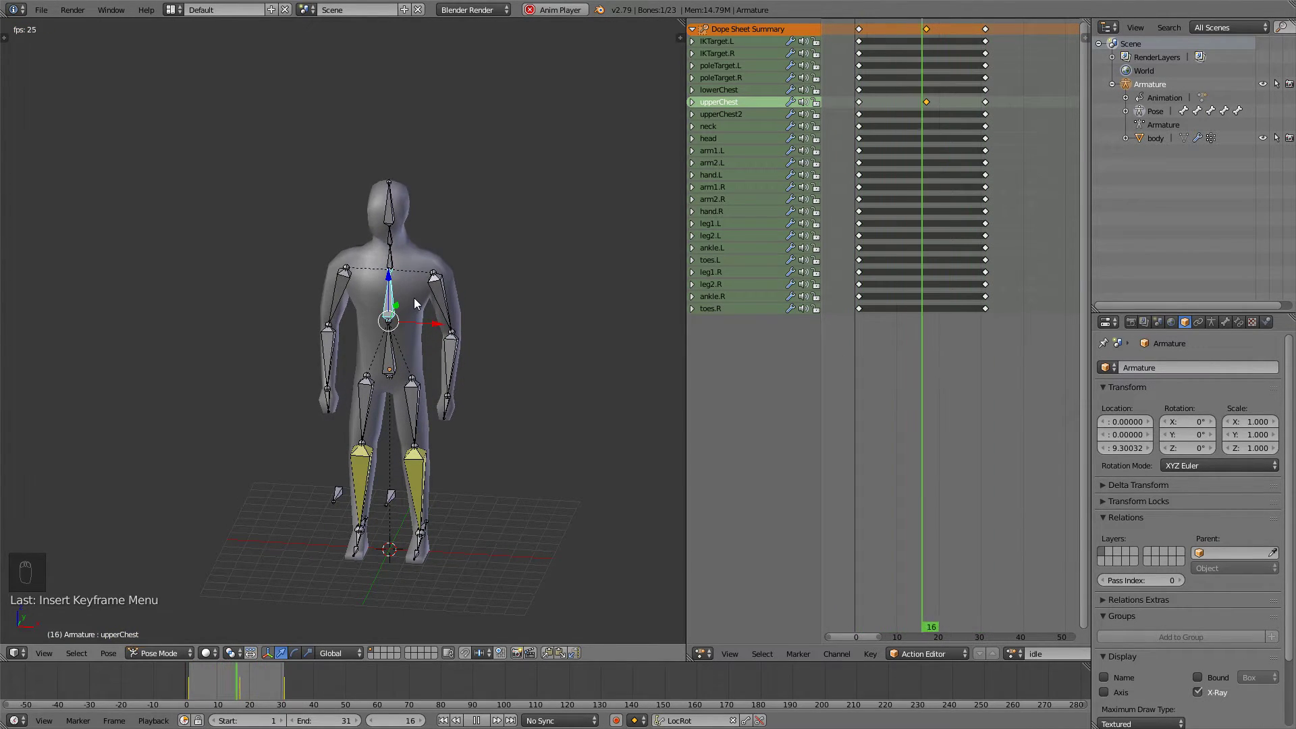
key("alt+a")
Rotate the arm1.L and arm1.R bones together about the global X axis and insert LocRot keyframes for both at frame 17
key("a")
middle_click_drag(414, 298, 402, 283)
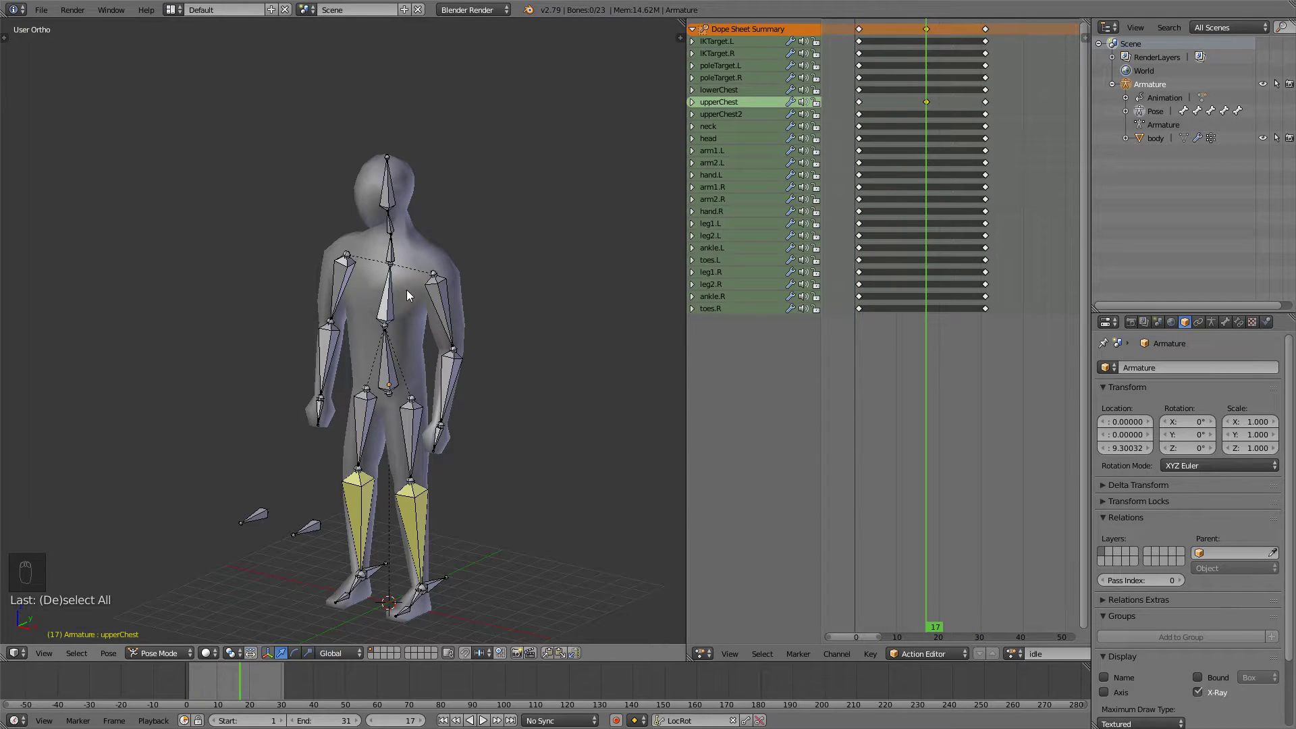
right_click(446, 289)
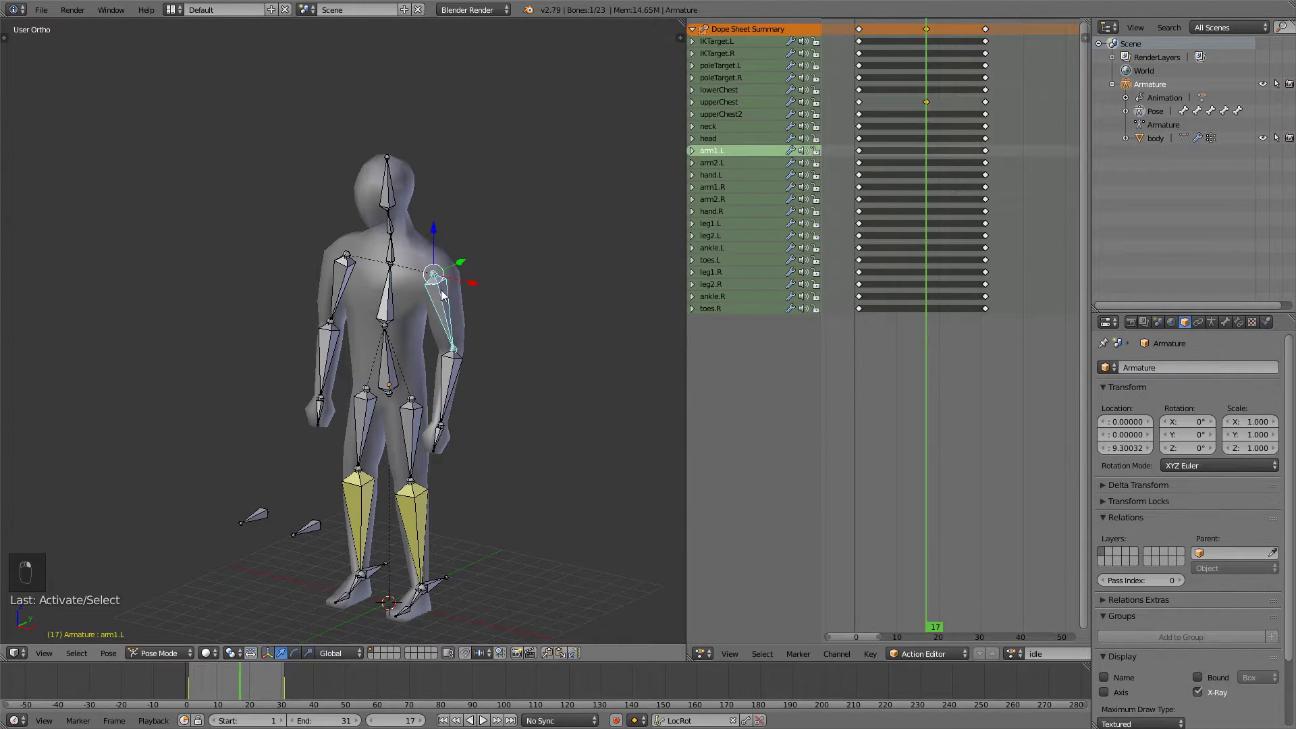
right_click(346, 280, "shift")
key("r")
key("x")
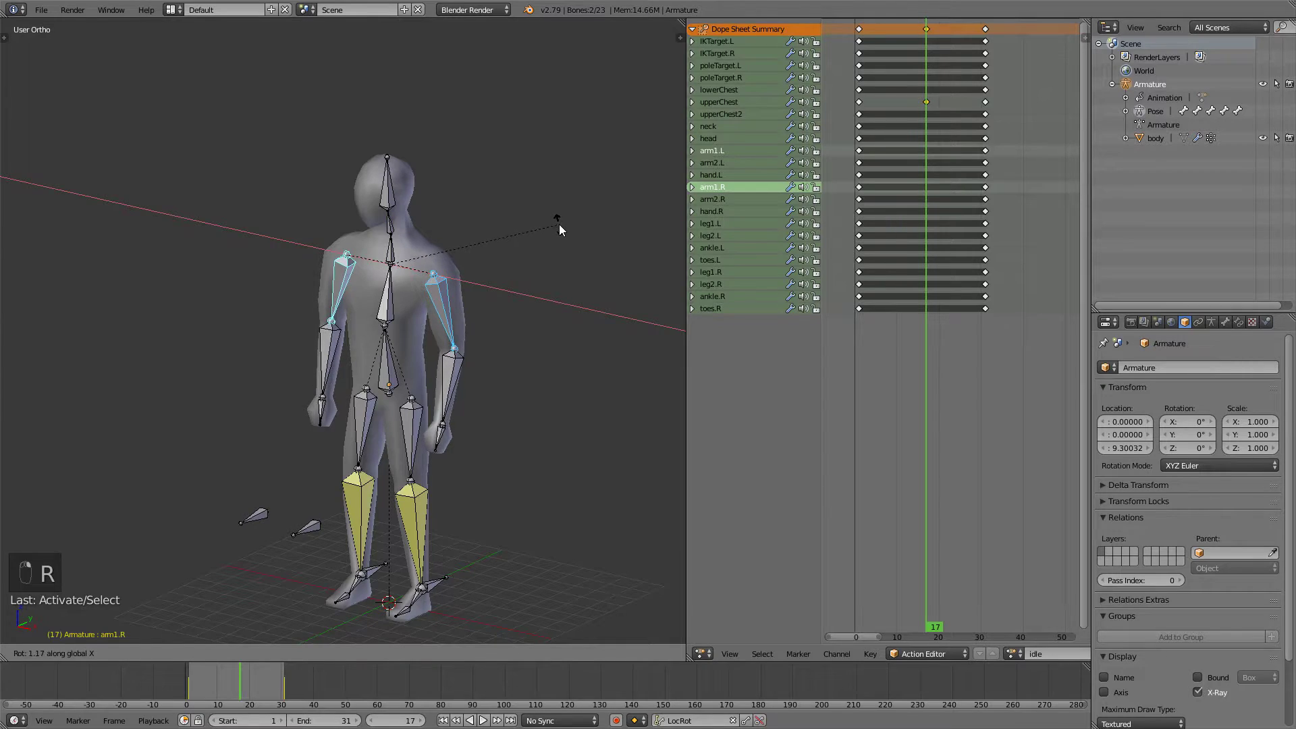
left_click(563, 215)
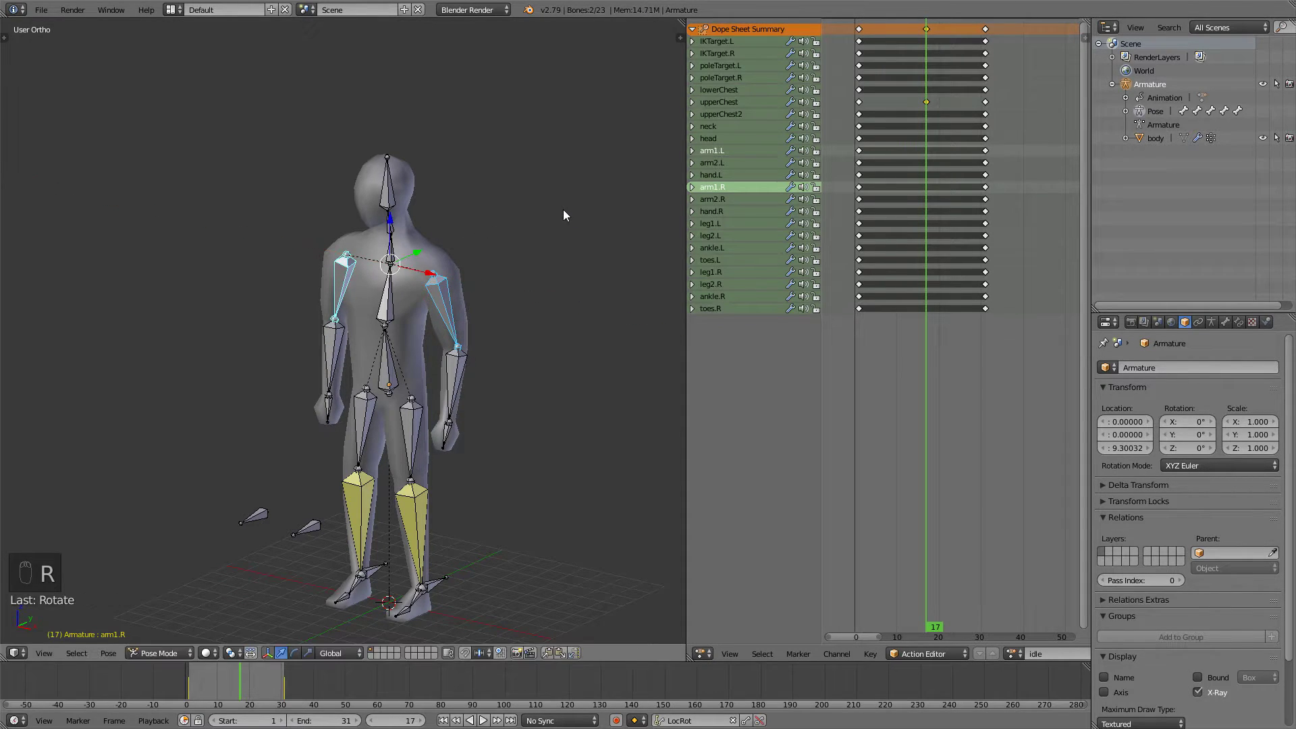
key("i")
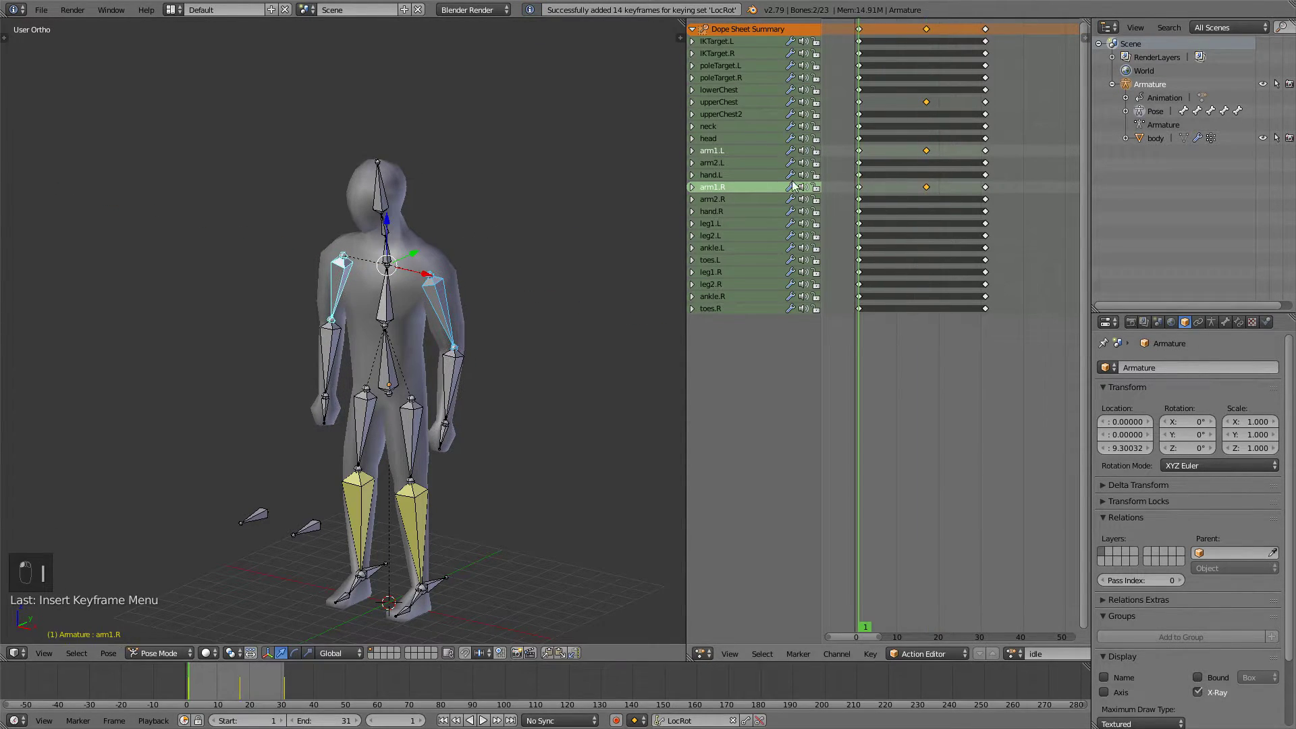
Play the animation from frame 1 to review the upper arm motion
key("alt+a")
middle_click_drag(340, 250, 378, 250)
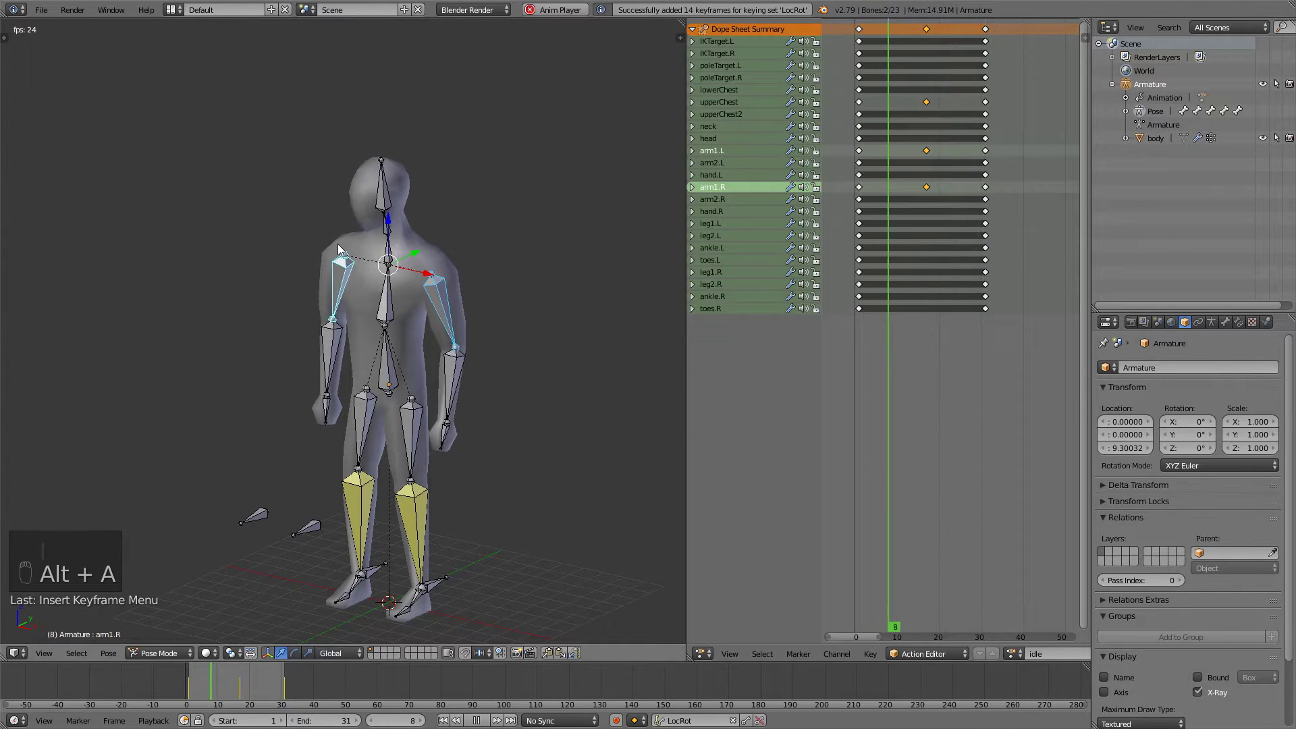
key("alt+a")
At frame 17, rotate the arm2.L bone about -5° around the global Z axis and insert a LocRot keyframe for it
left_click(928, 244)
scroll(559, 342, "up", 1)
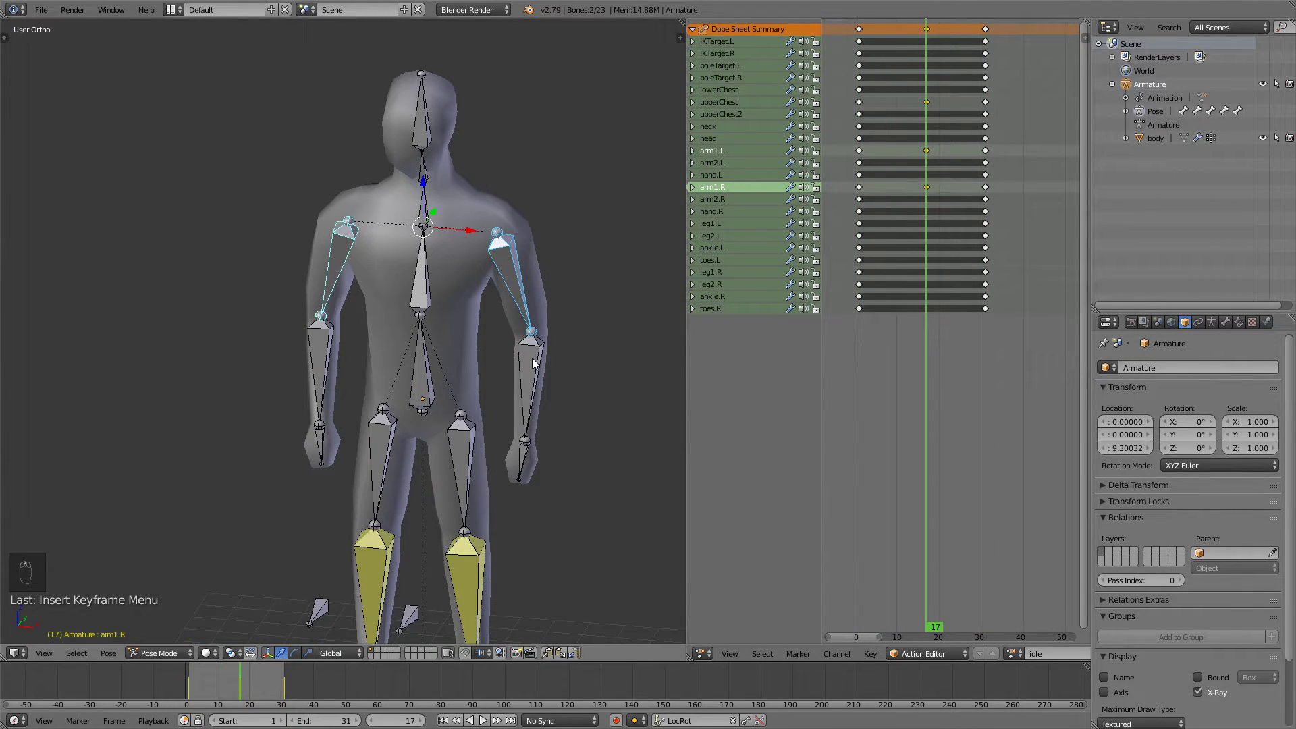
right_click(532, 357)
middle_click_drag(535, 362, 598, 355, "shift")
key("r")
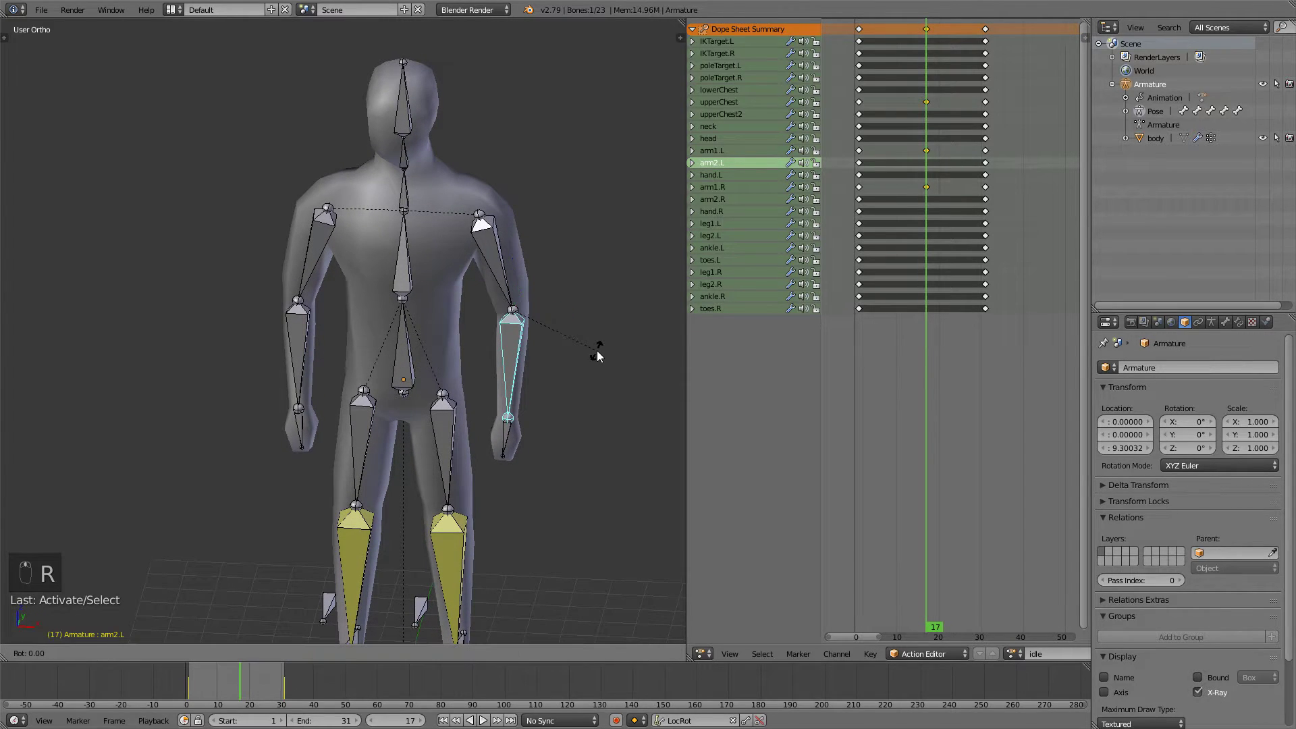
key("z")
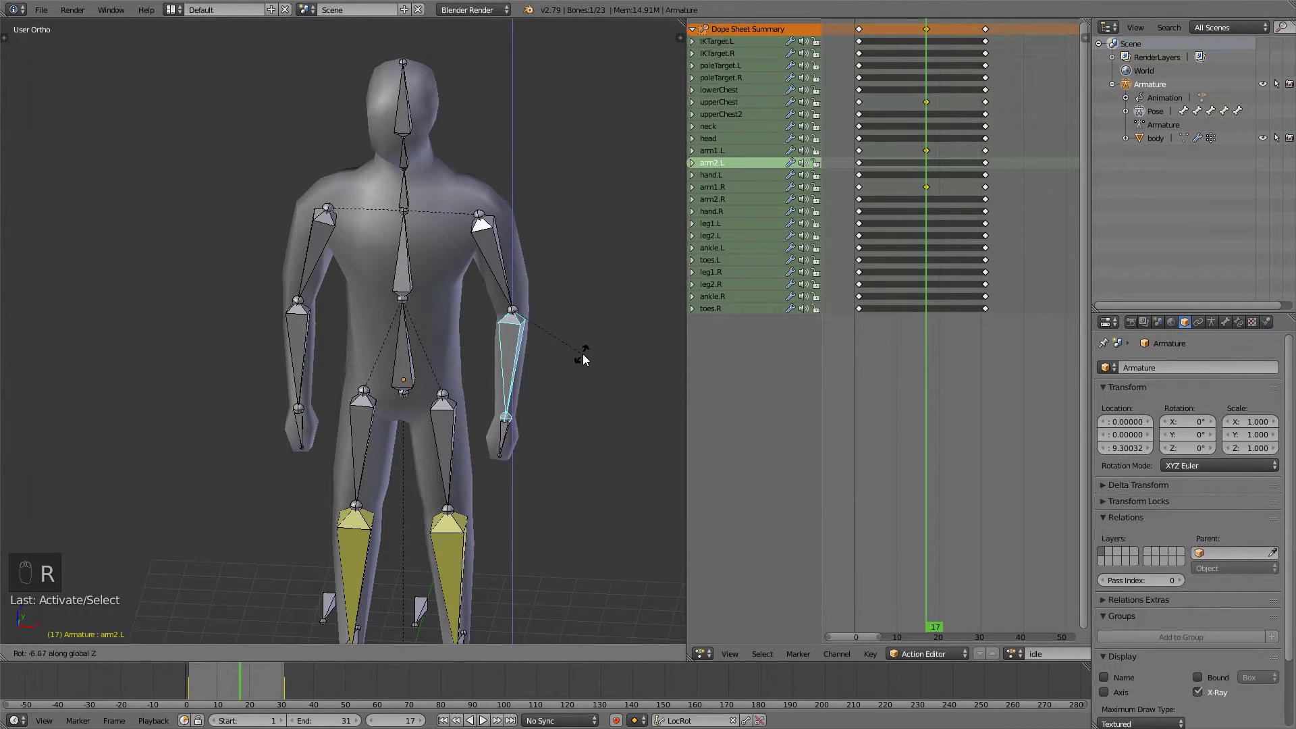
key("r")
key("z")
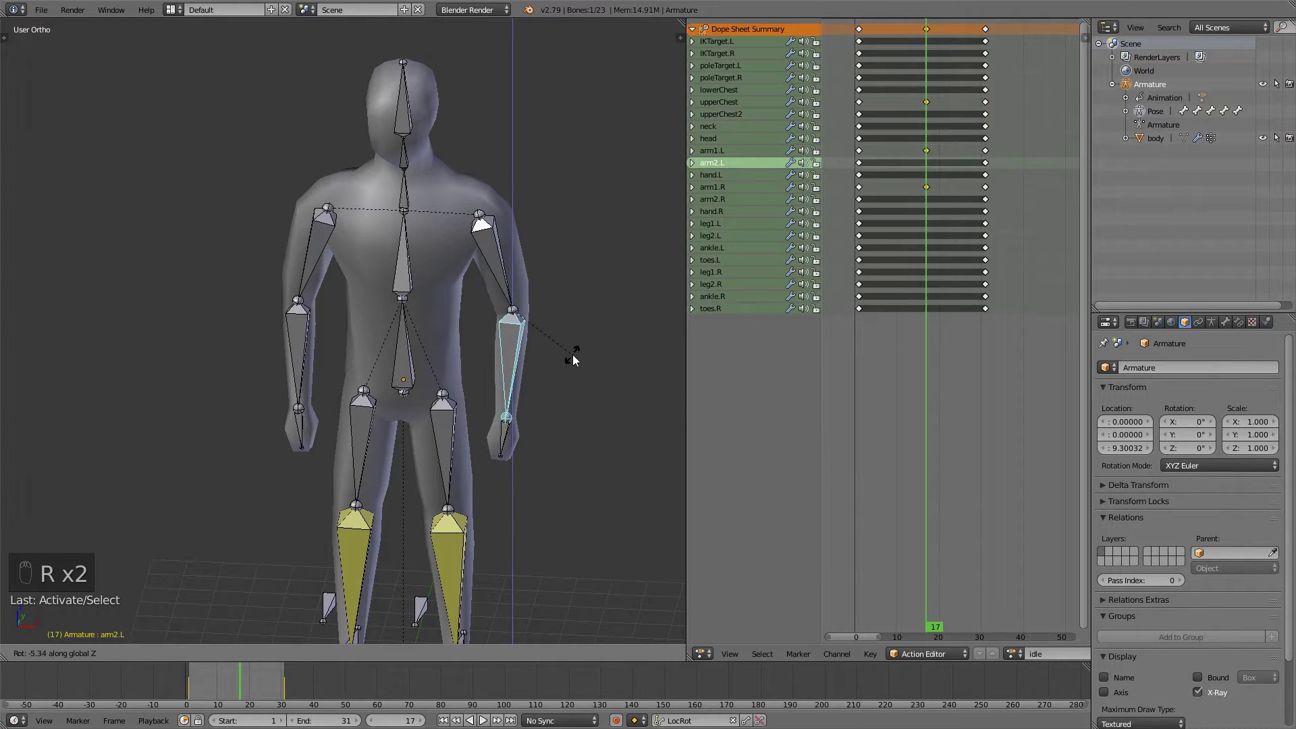
left_click(572, 355)
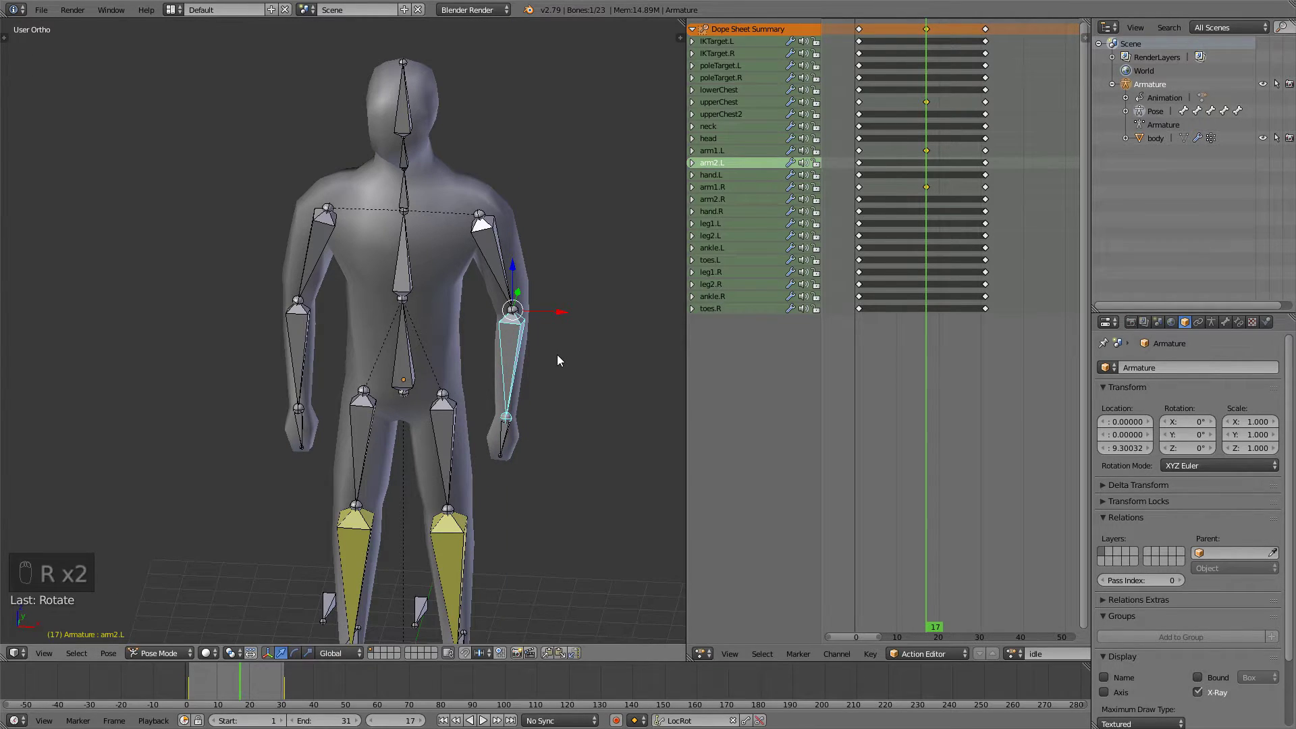
key("i")
Rotate the arm2.R bone inward about the global Z axis, insert a LocRot keyframe at frame 17, and play the animation
right_click(305, 347)
key("r")
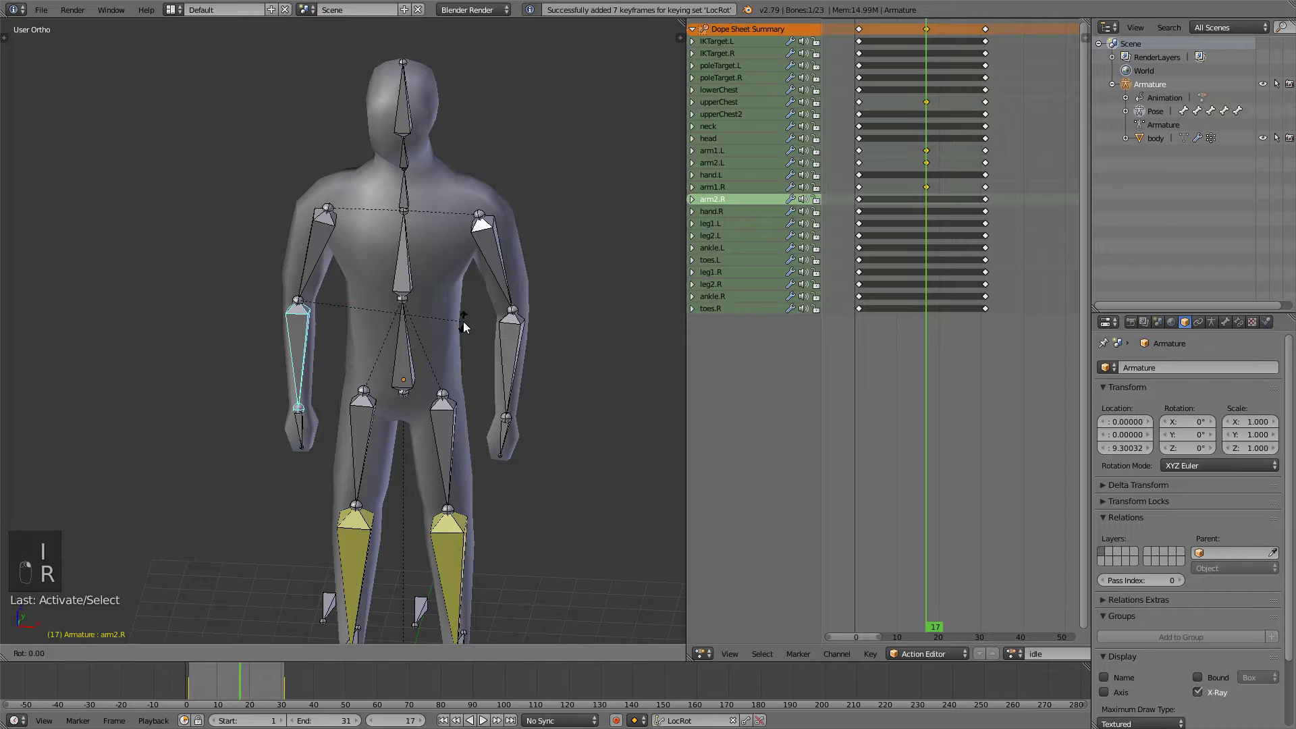
key("z")
left_click(463, 292)
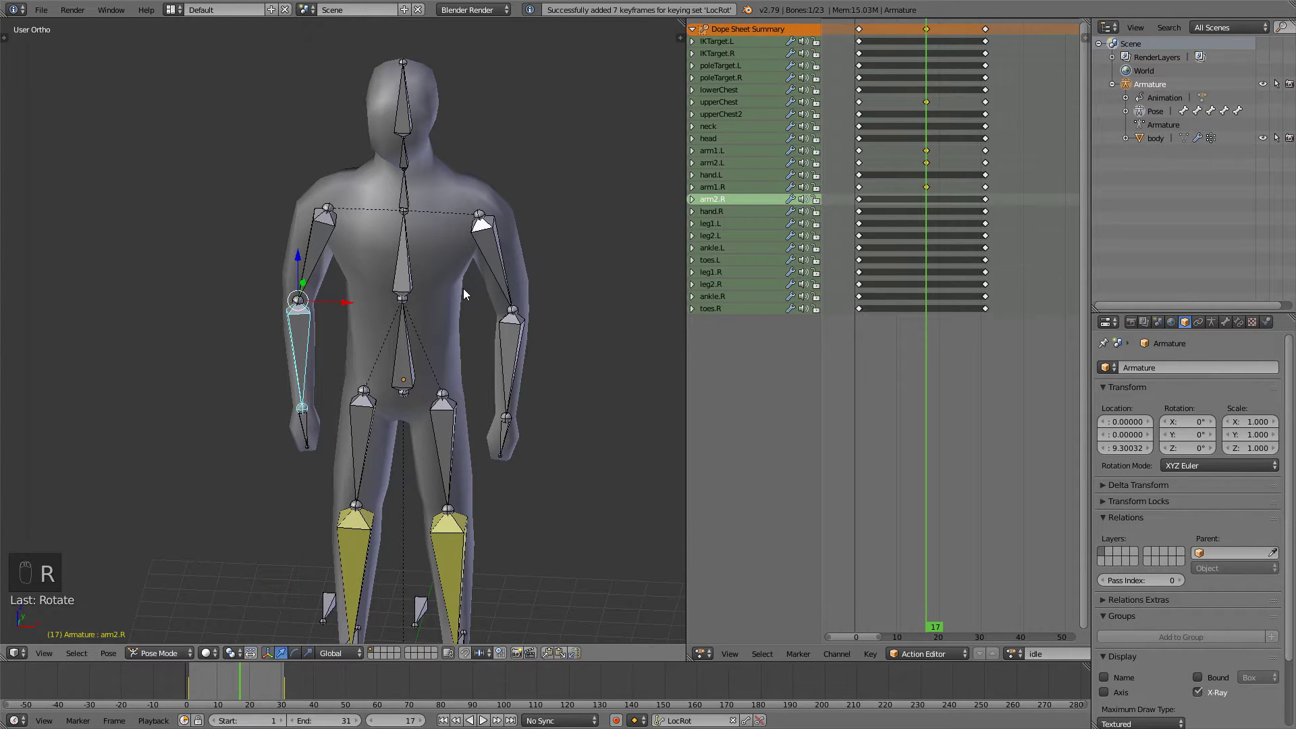
key("i")
key("alt+a")
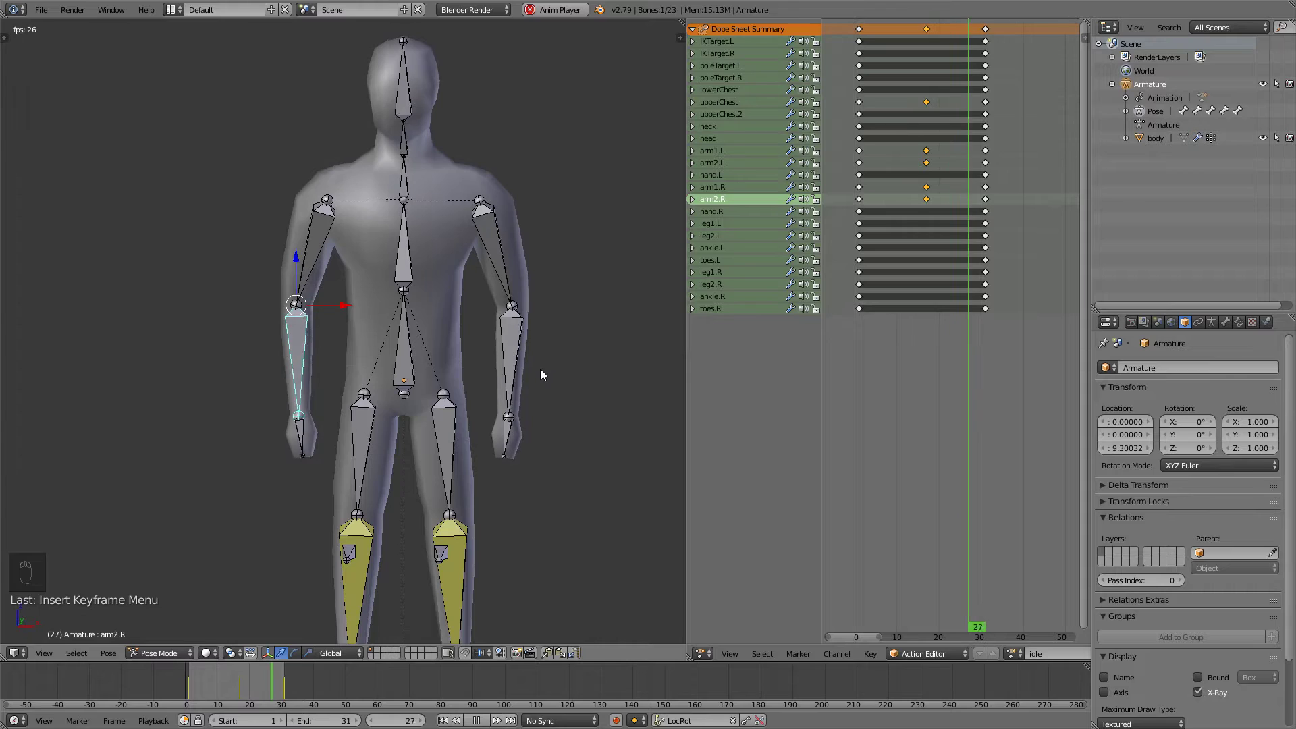
key("alt+a")
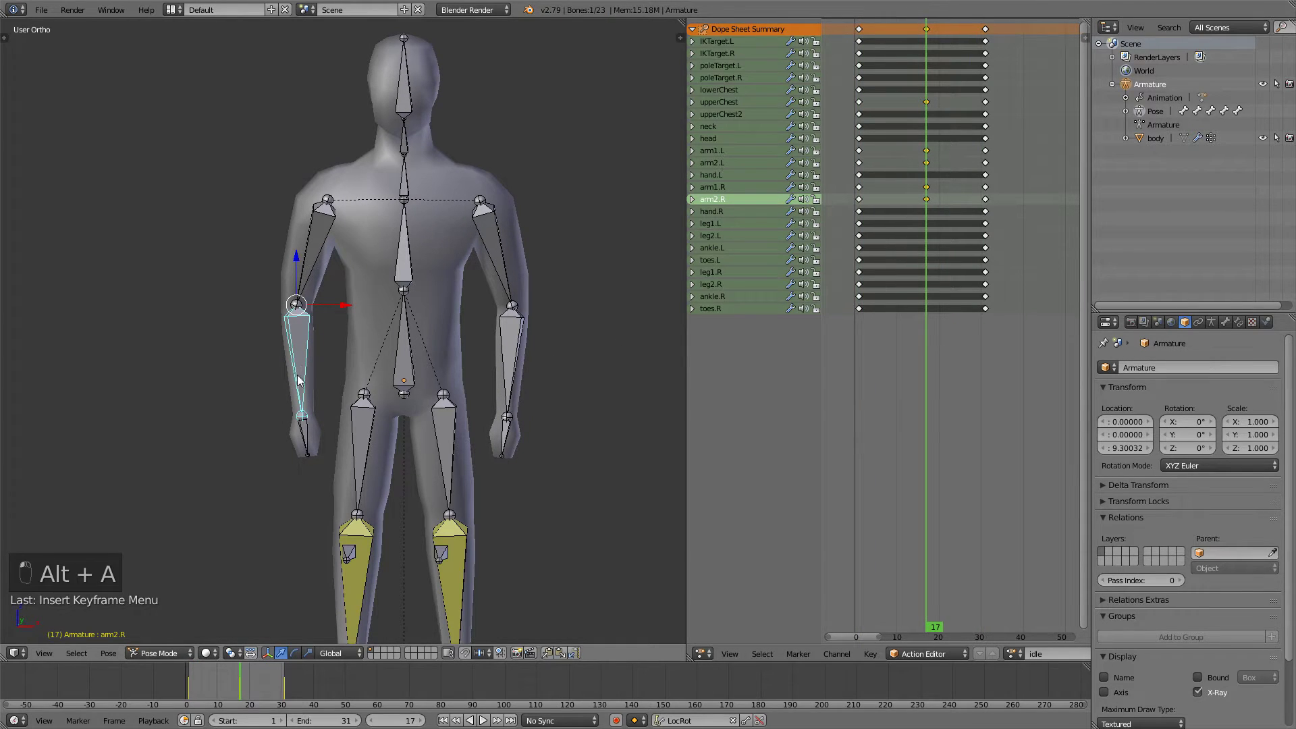
Fine-tune the arm2.R bone's rotation about the global Z axis and update its LocRot keyframe at frame 17
key("r")
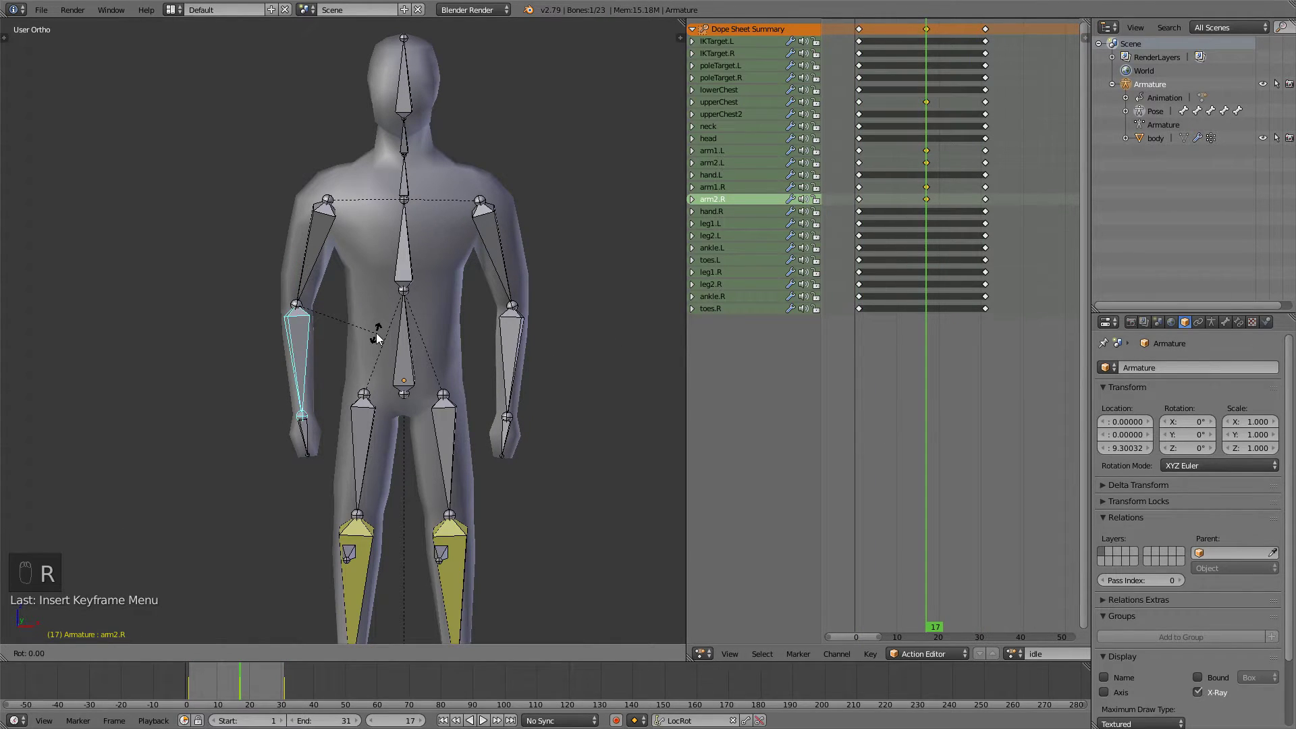
key("z")
left_click(367, 333)
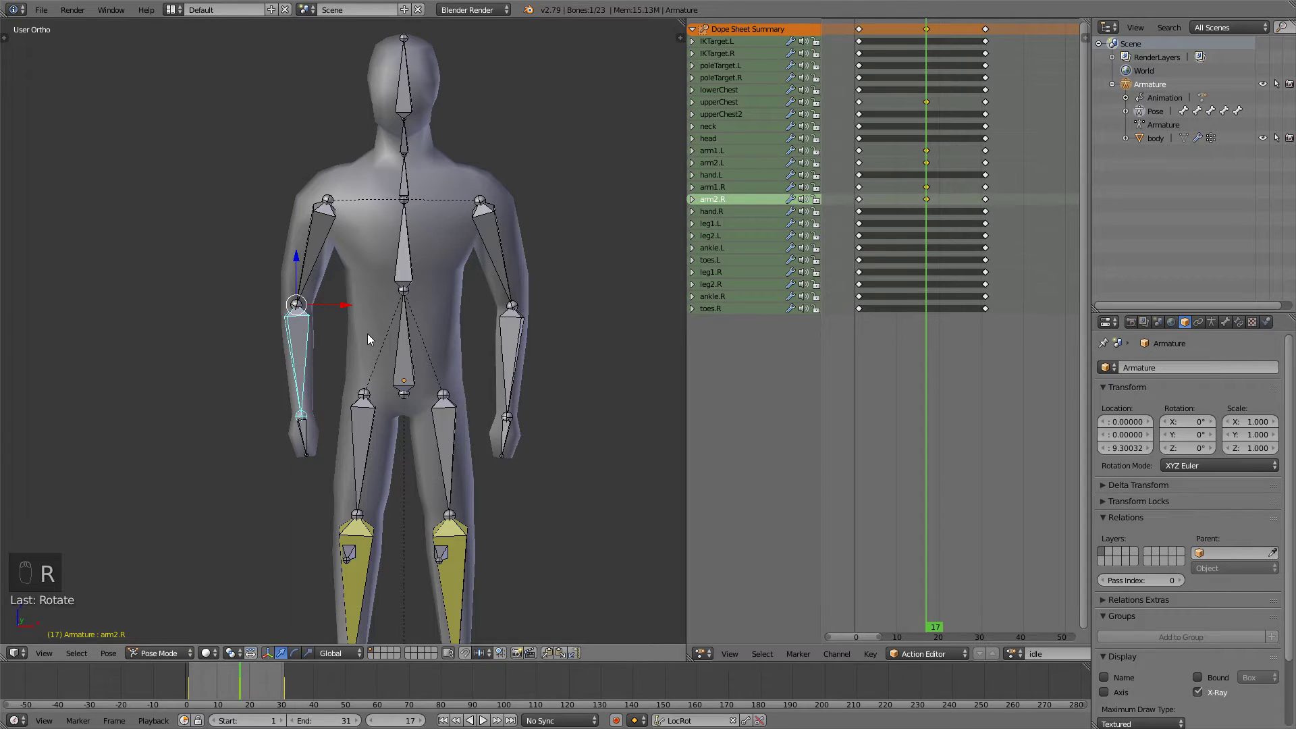
key("i")
Play the idle animation with all bones deselected and review the motion from other angles
key("alt+a")
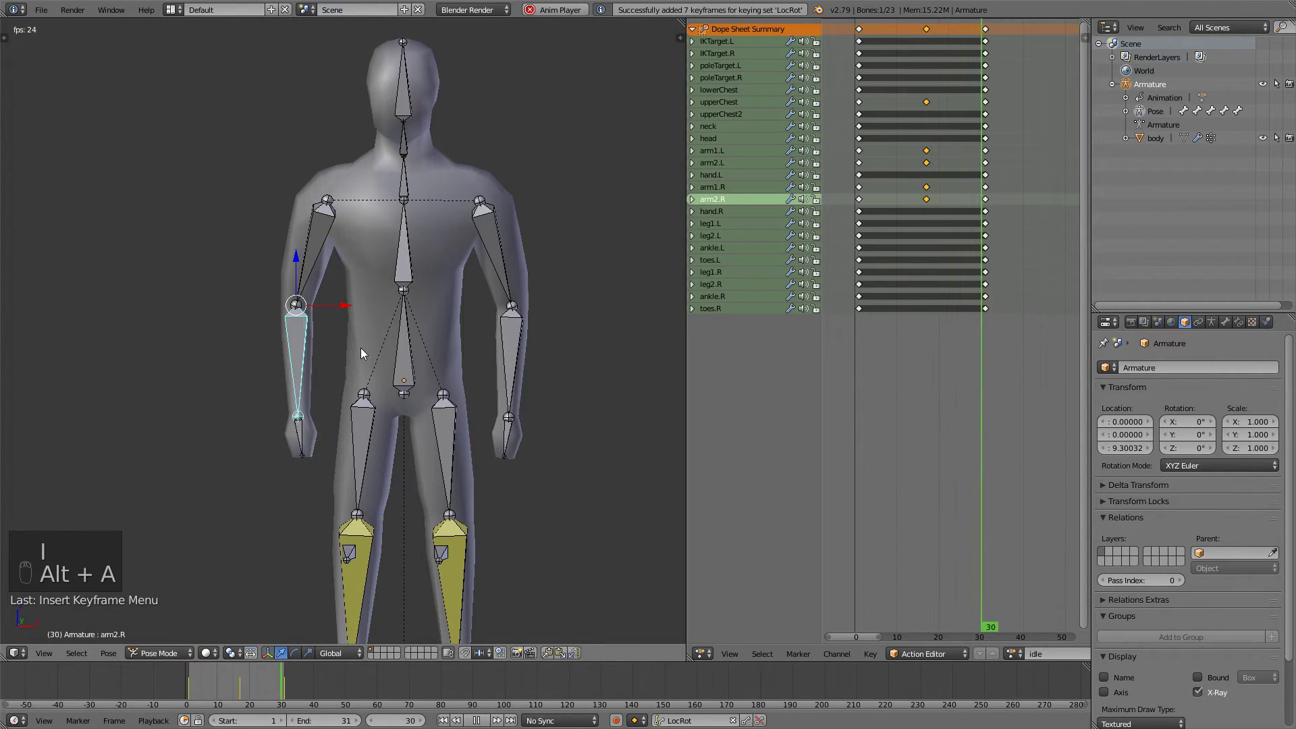
key("a")
key("a")
key("a")
middle_click_drag(366, 347, 921, 326)
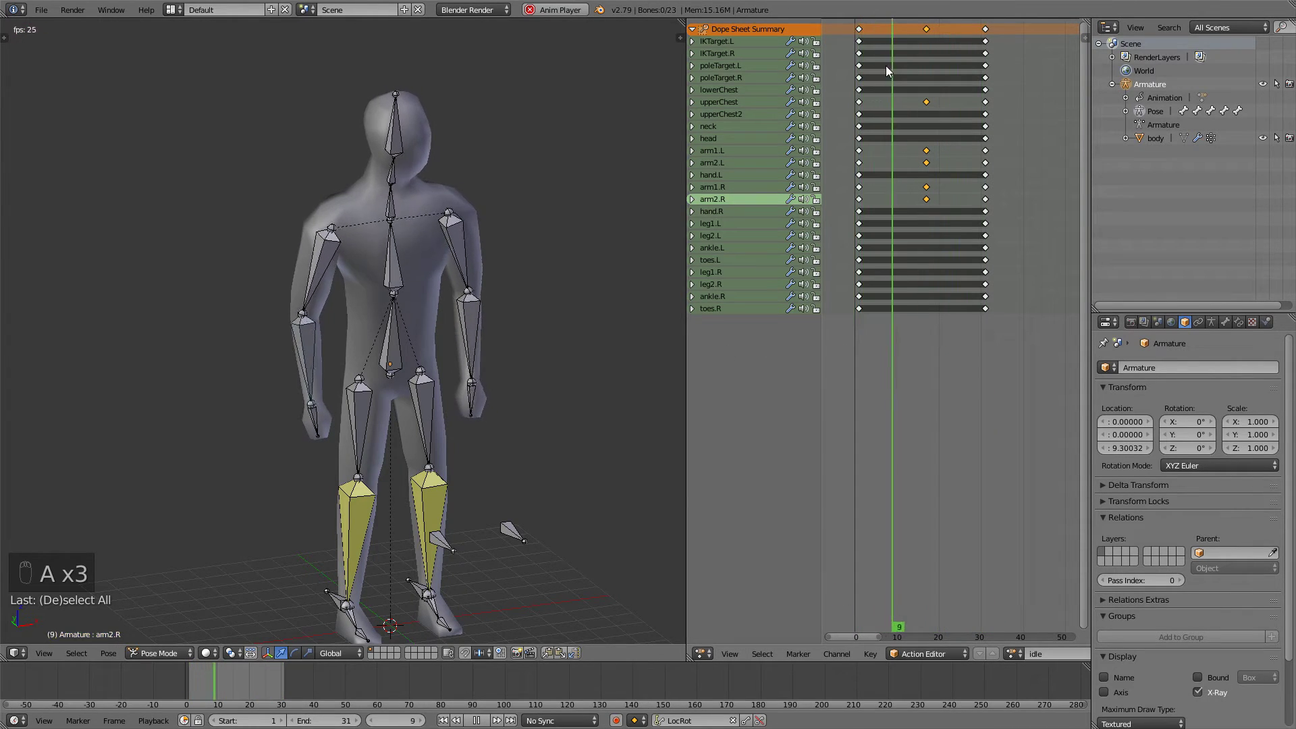
Select all keyframes of the idle action and stop the playback at frame 1
key("a")
key("alt+a")
key("shift+Left")
Try moving the poleTarget.L bone outward along the global X axis in front of the feet
middle_click_drag(480, 420, 467, 340)
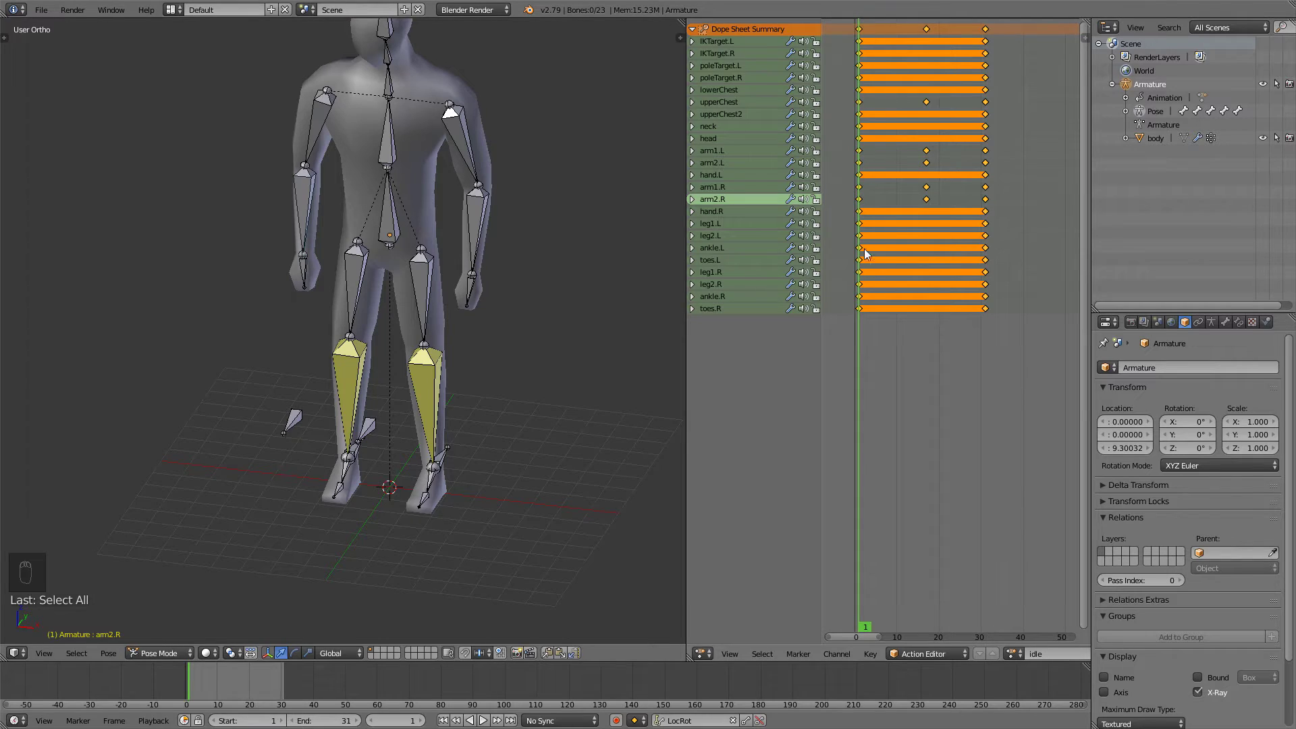
right_click(368, 429)
middle_click_drag(368, 428, 429, 438)
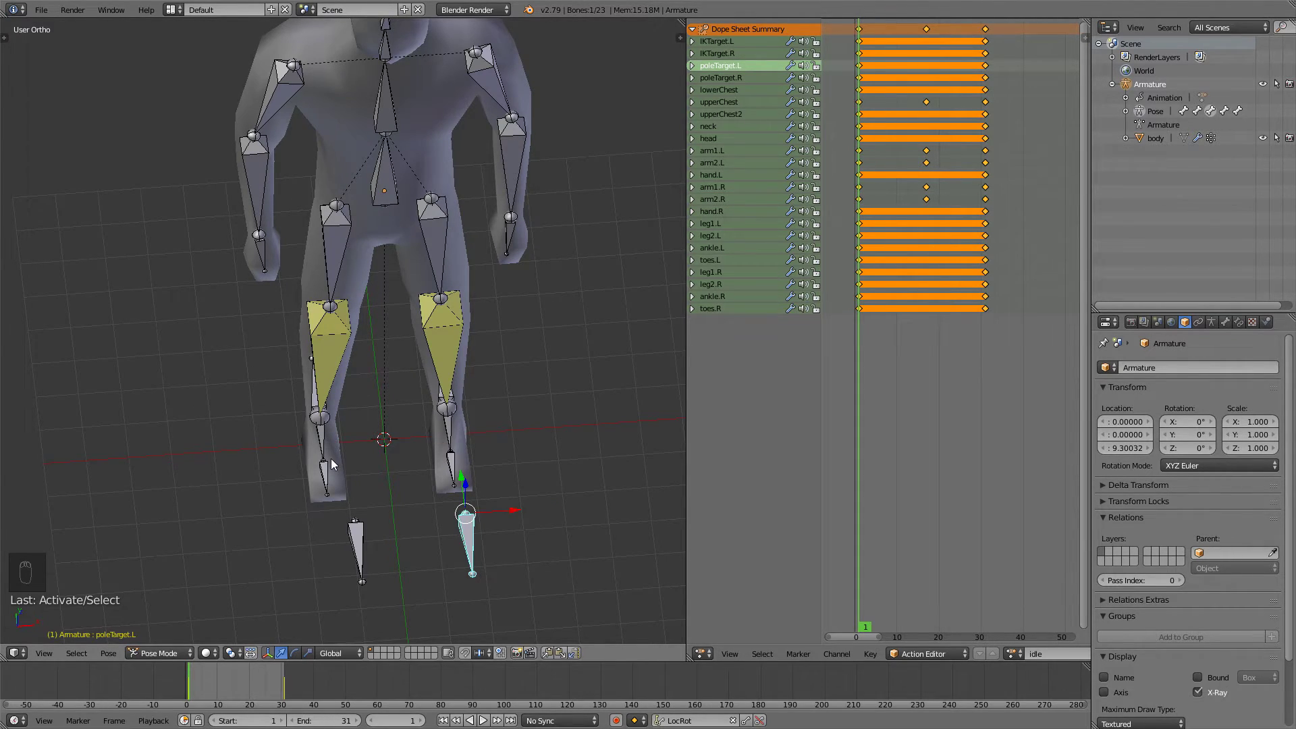
key("g")
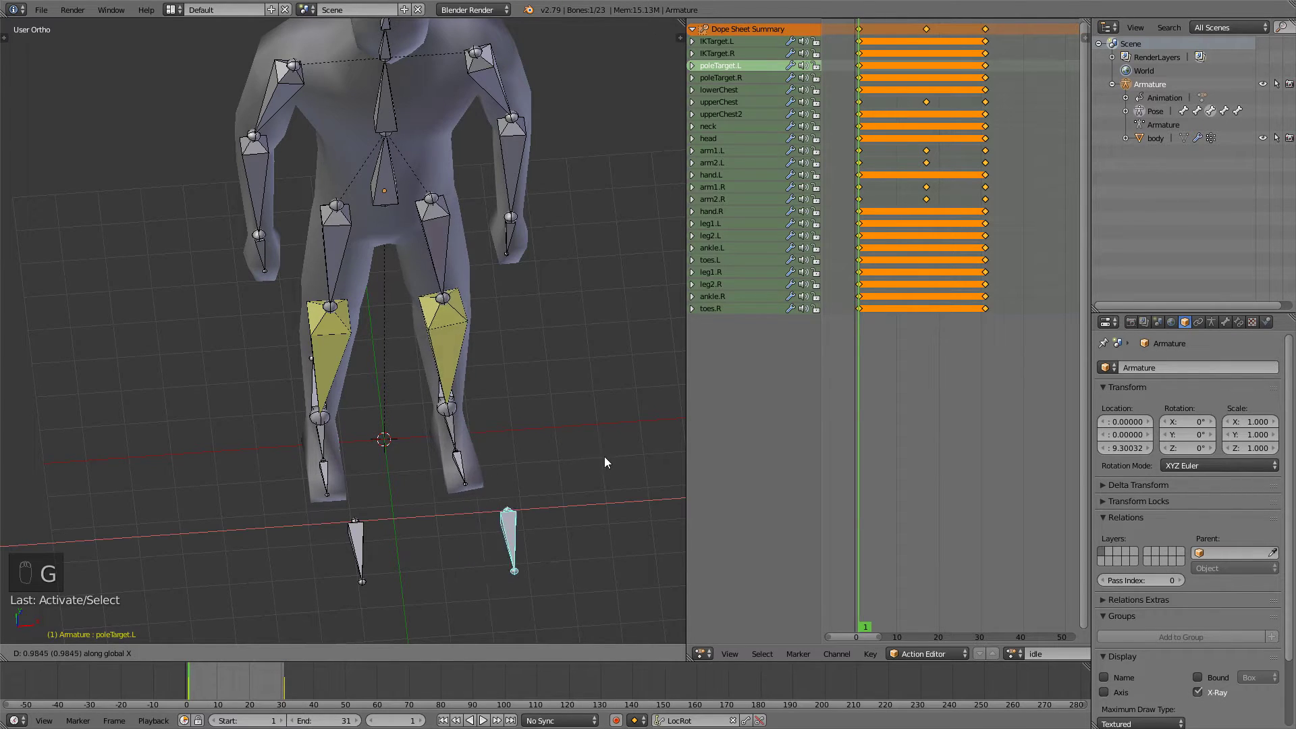
key("g")
right_click(476, 459)
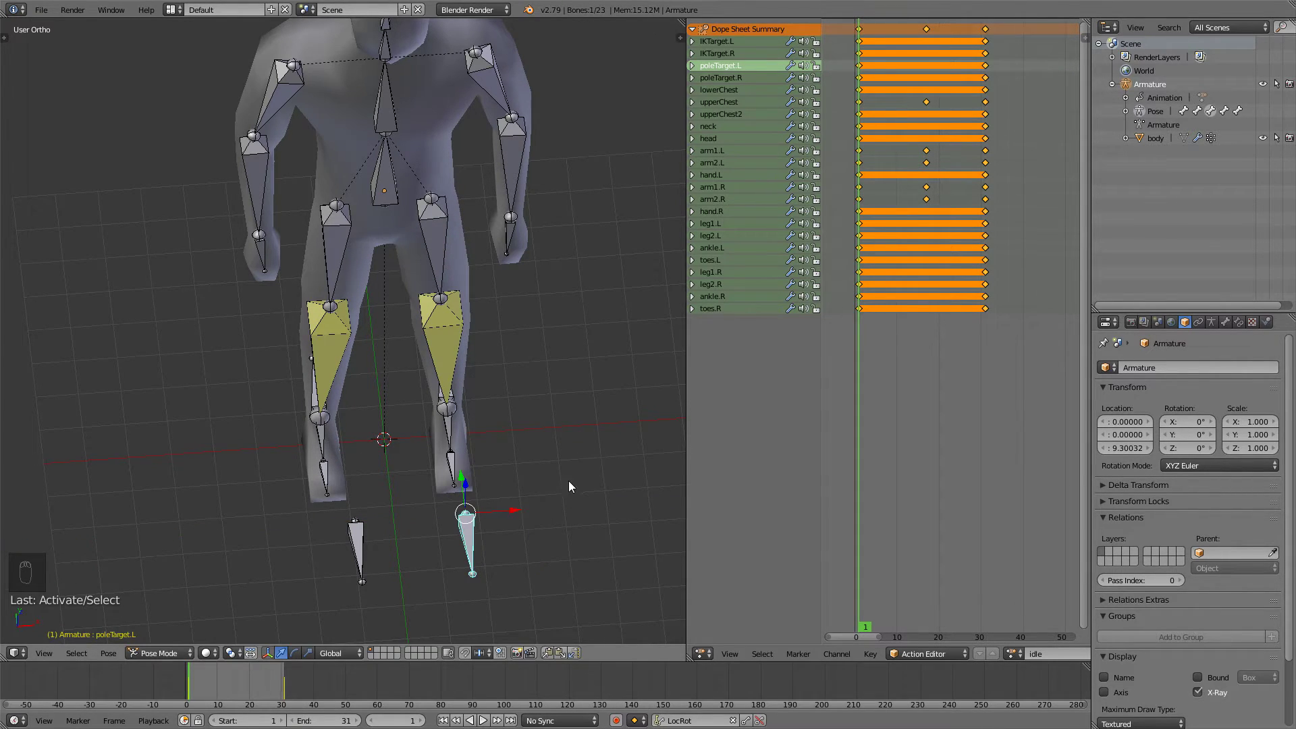
middle_click_drag(569, 480, 521, 397)
scroll(547, 403, "up", 3)
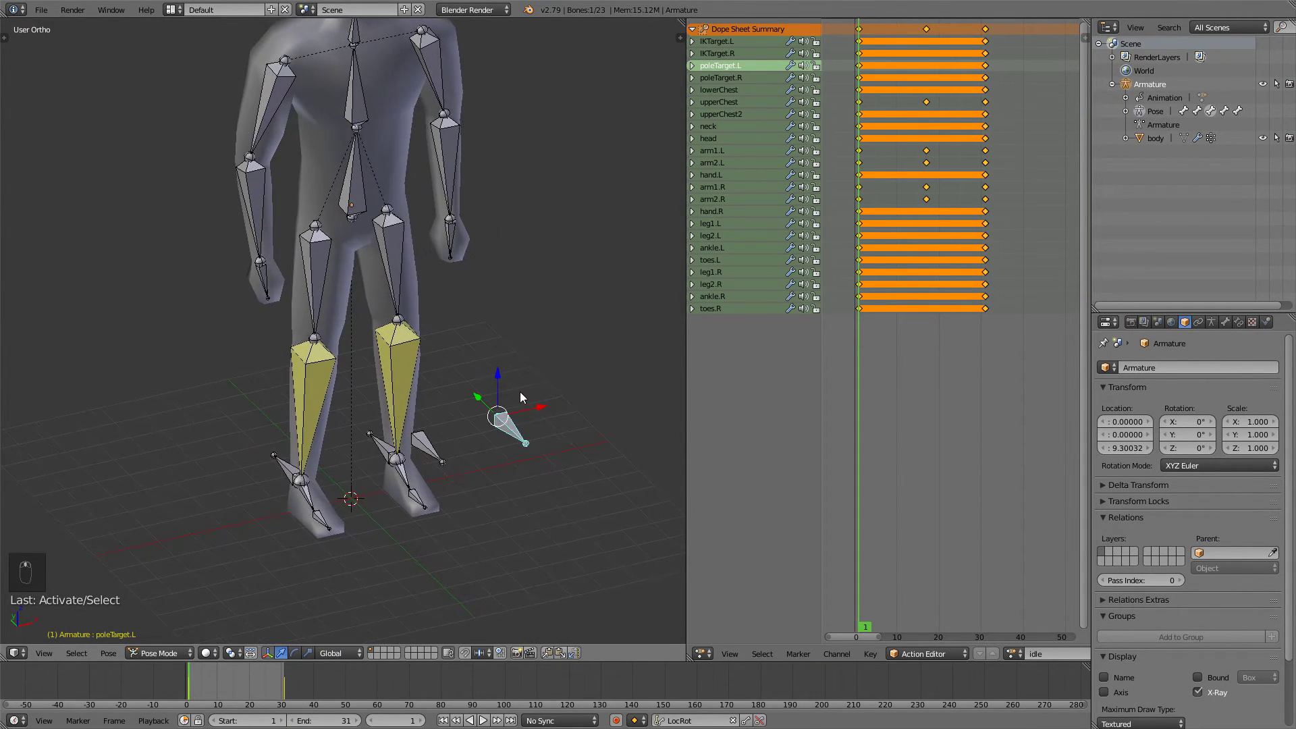
key("g")
key("x")
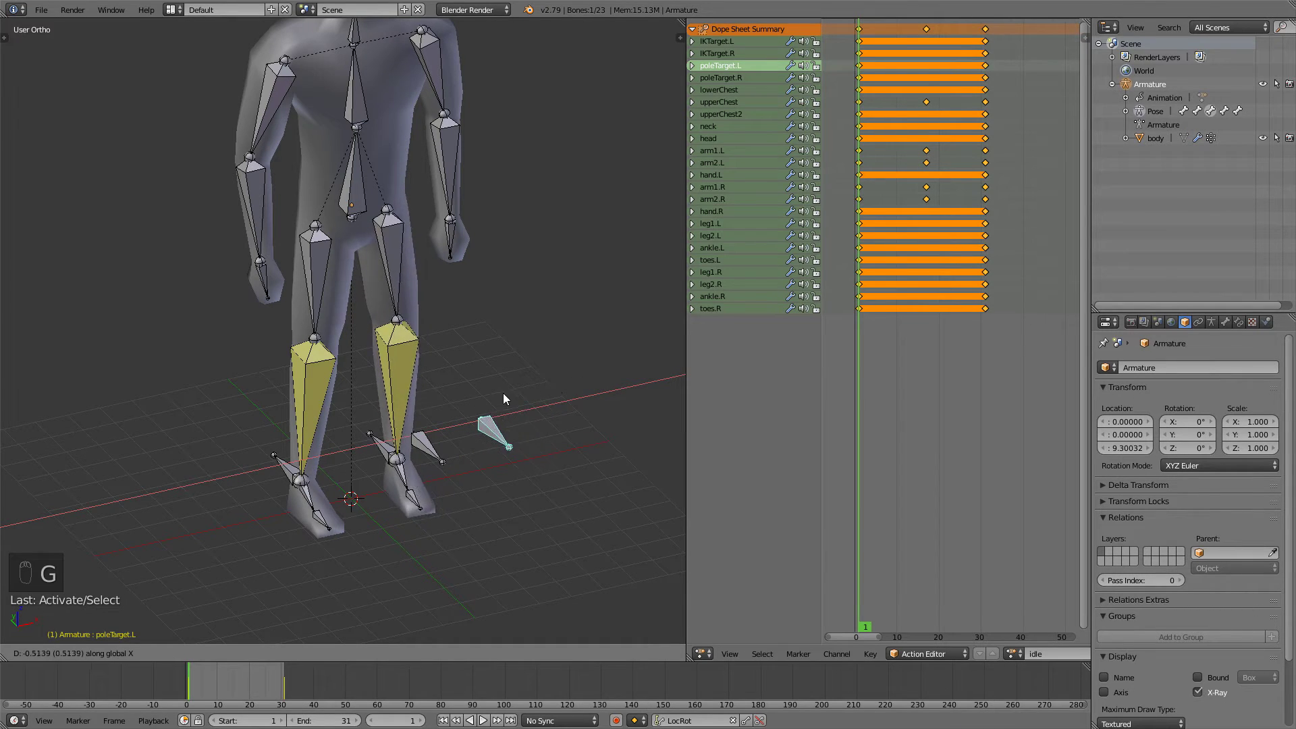
left_click(530, 386)
Turn on snapping and move the poleTarget.L bone outward along the global X axis, away from the feet
middle_click_drag(531, 386, 500, 415)
key("shift+Tab")
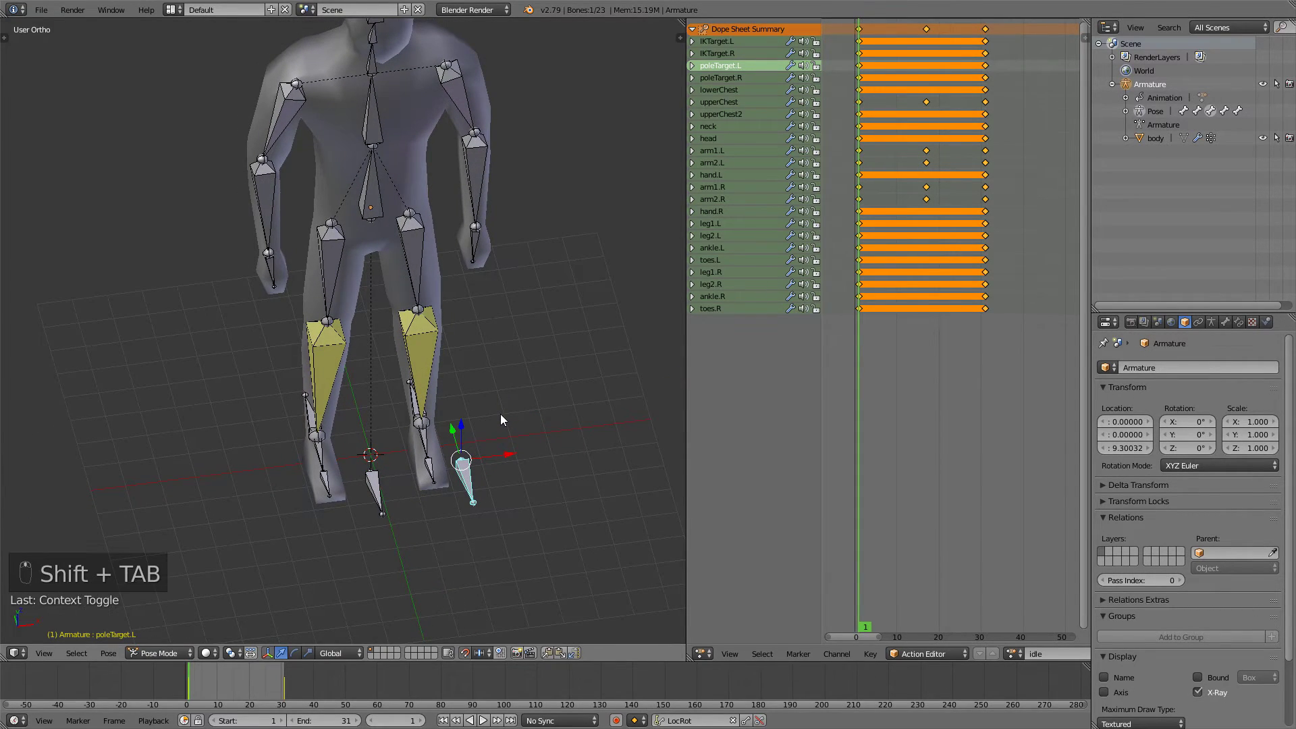
key("g")
key("x")
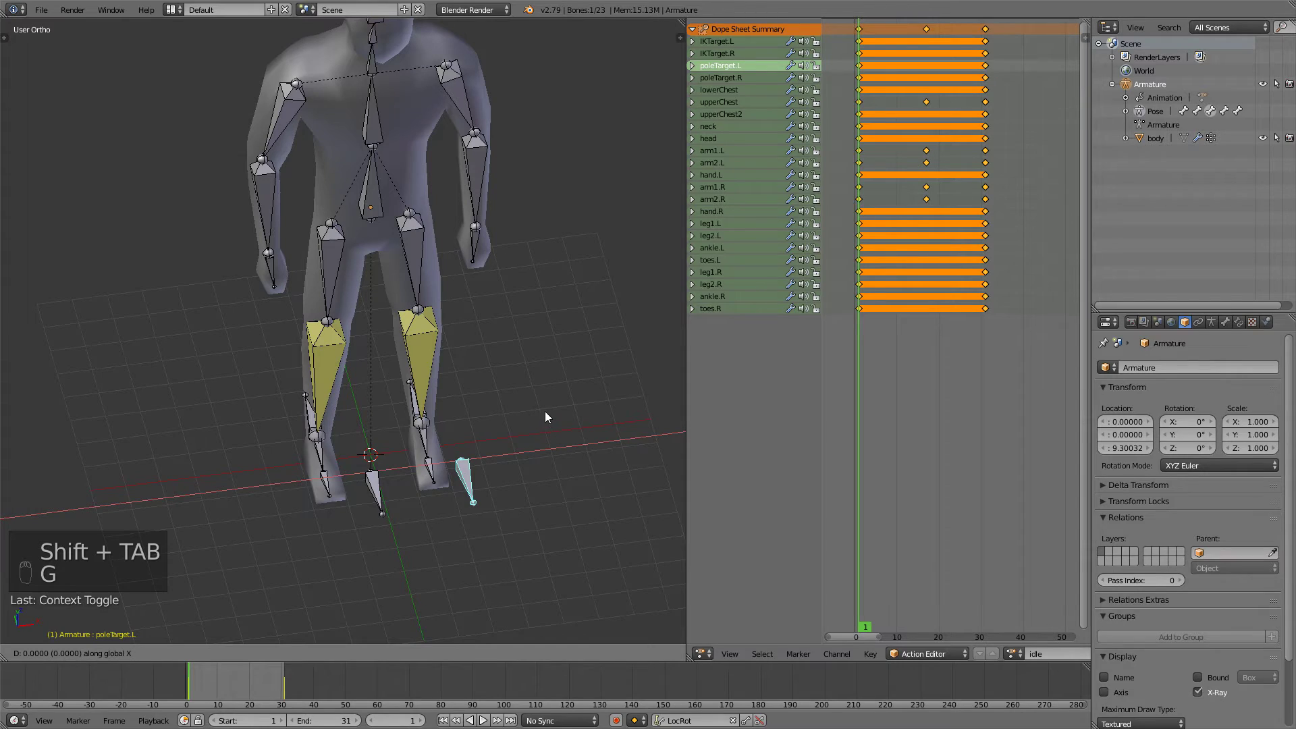
left_click(557, 410)
Move the poleTarget.R bone outward by a matching amount and insert LocRot keyframes for both pole targets at frame 1
right_click(378, 482)
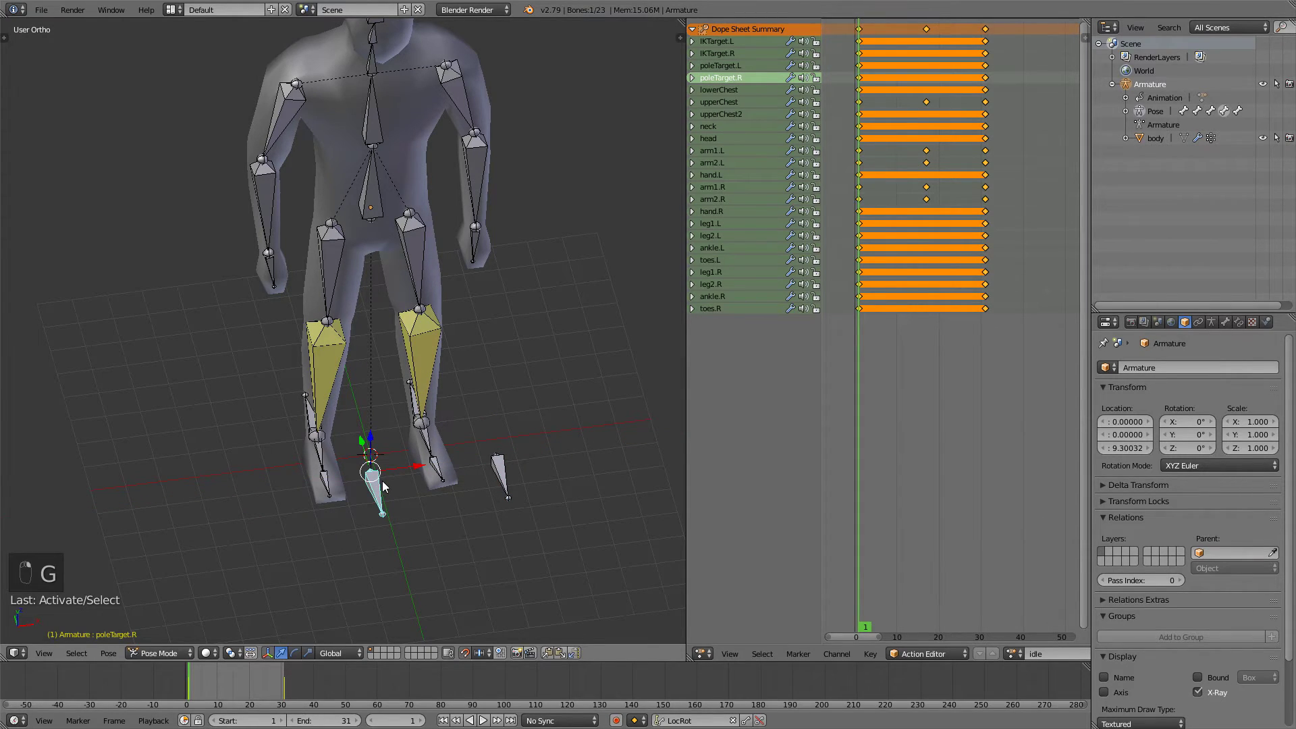
key("g")
key("g")
left_click(348, 484)
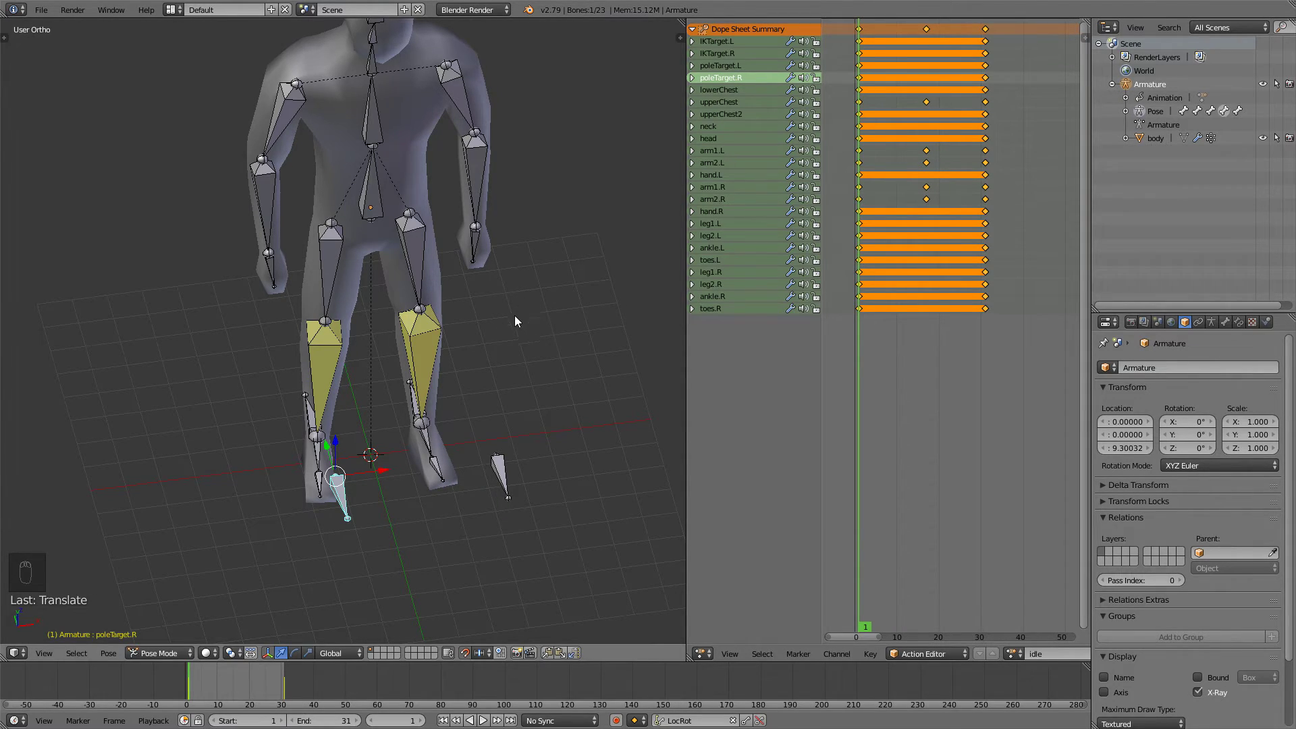
right_click(500, 456, "shift")
key("i")
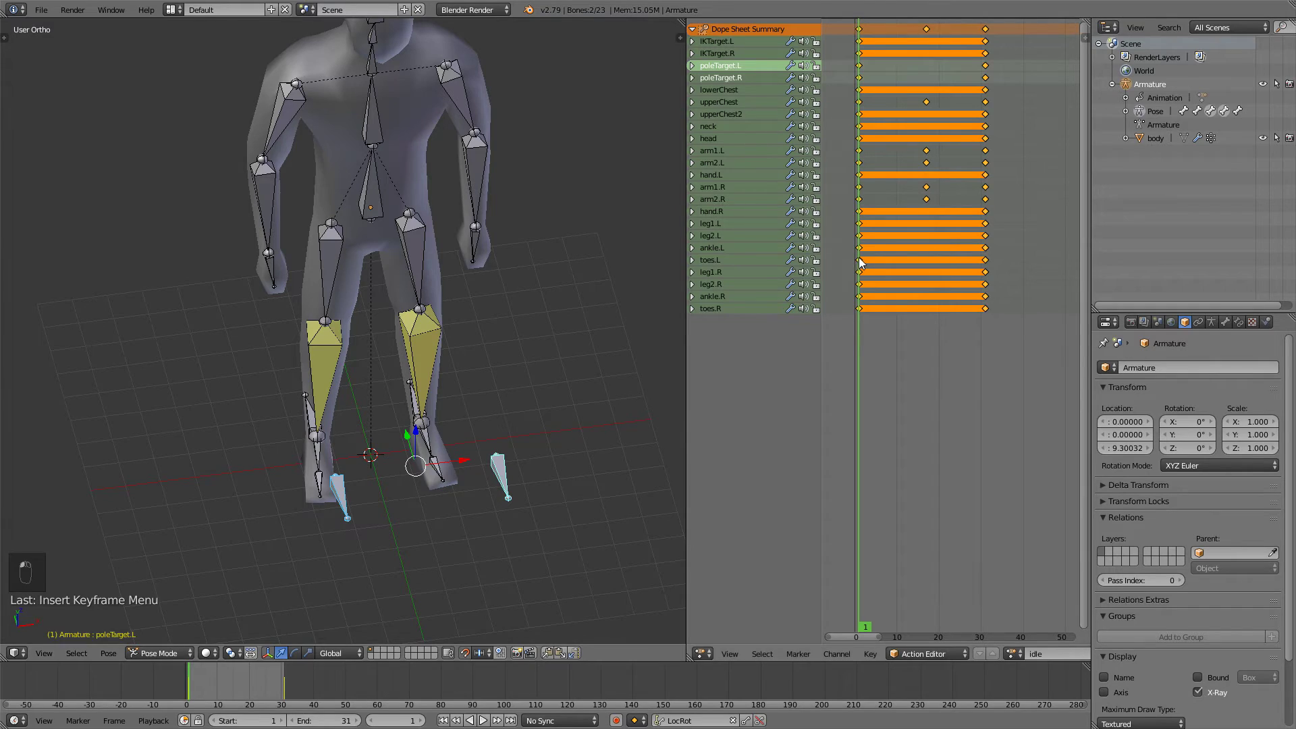
Copy the pose of both pole targets to frame 31, key it with LocRot and turn snapping off
key("ctrl+c")
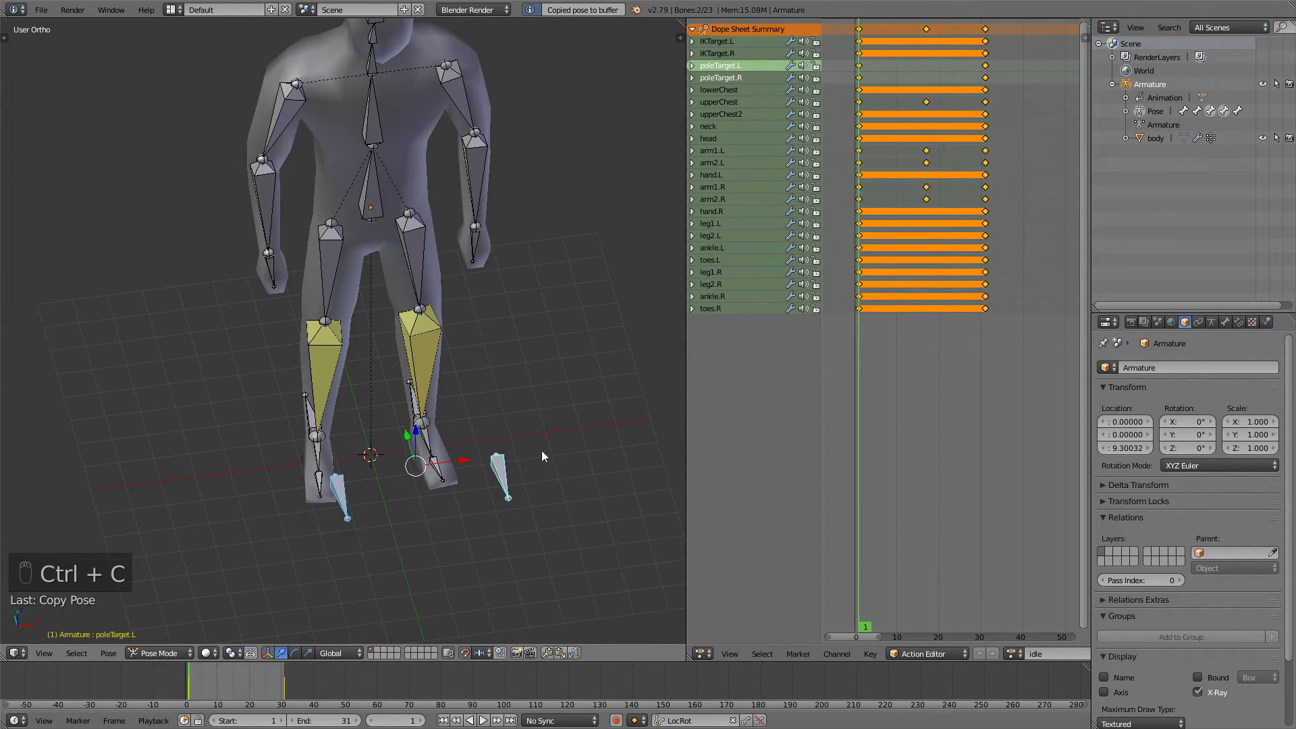
left_click(985, 246)
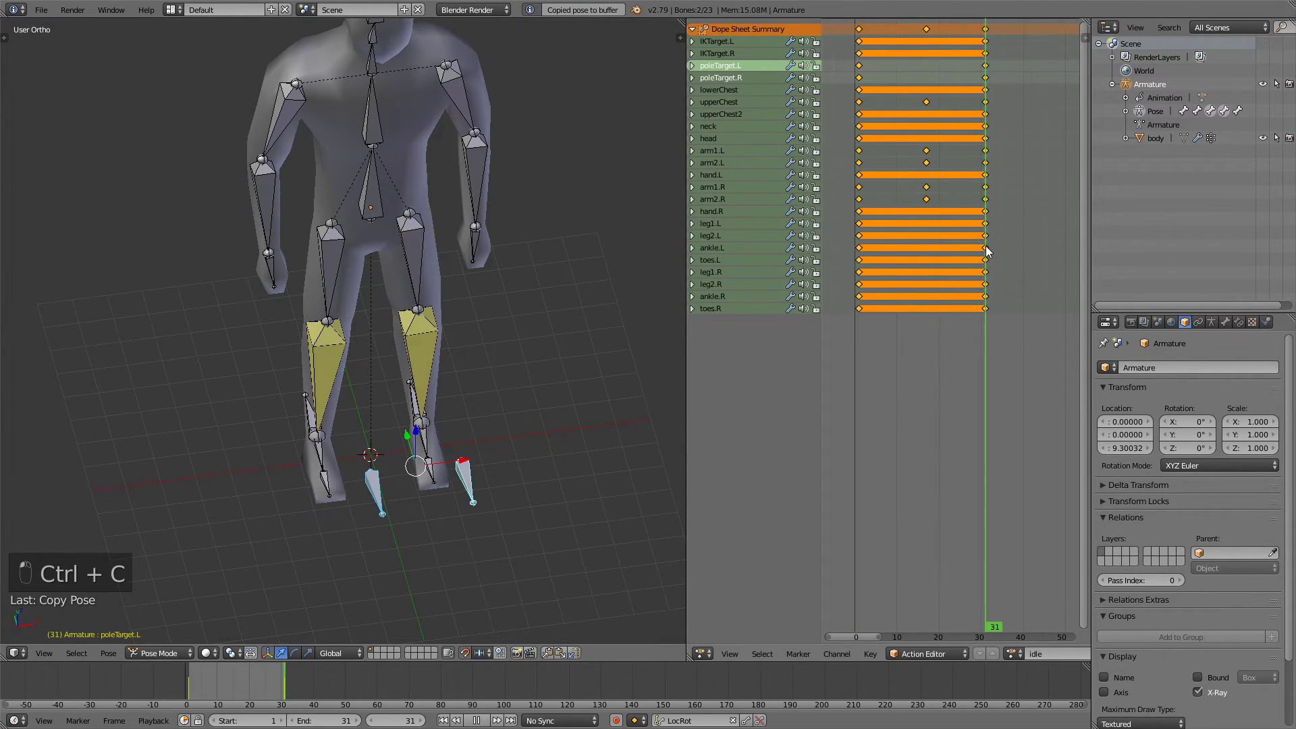
key("ctrl+v")
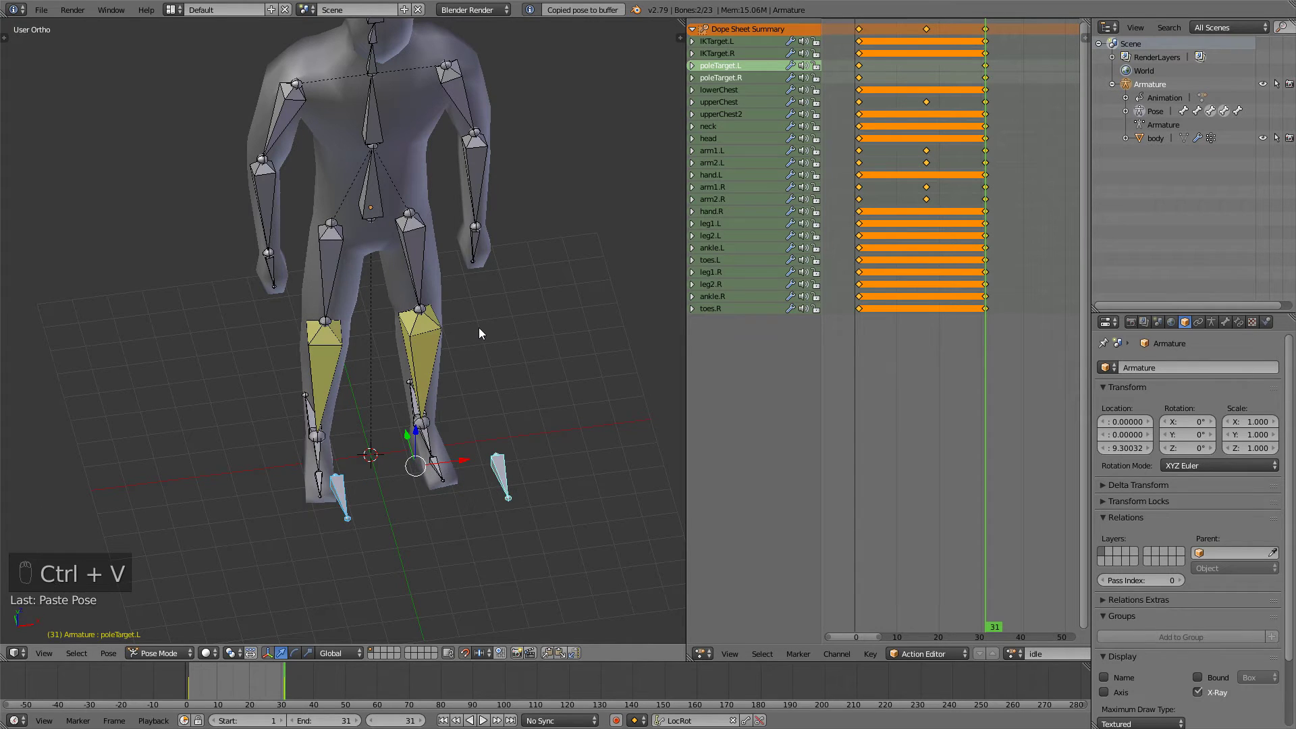
key("i")
key("shift+Tab")
Deselect all bones and play the idle animation to review the widened knee direction
key("a")
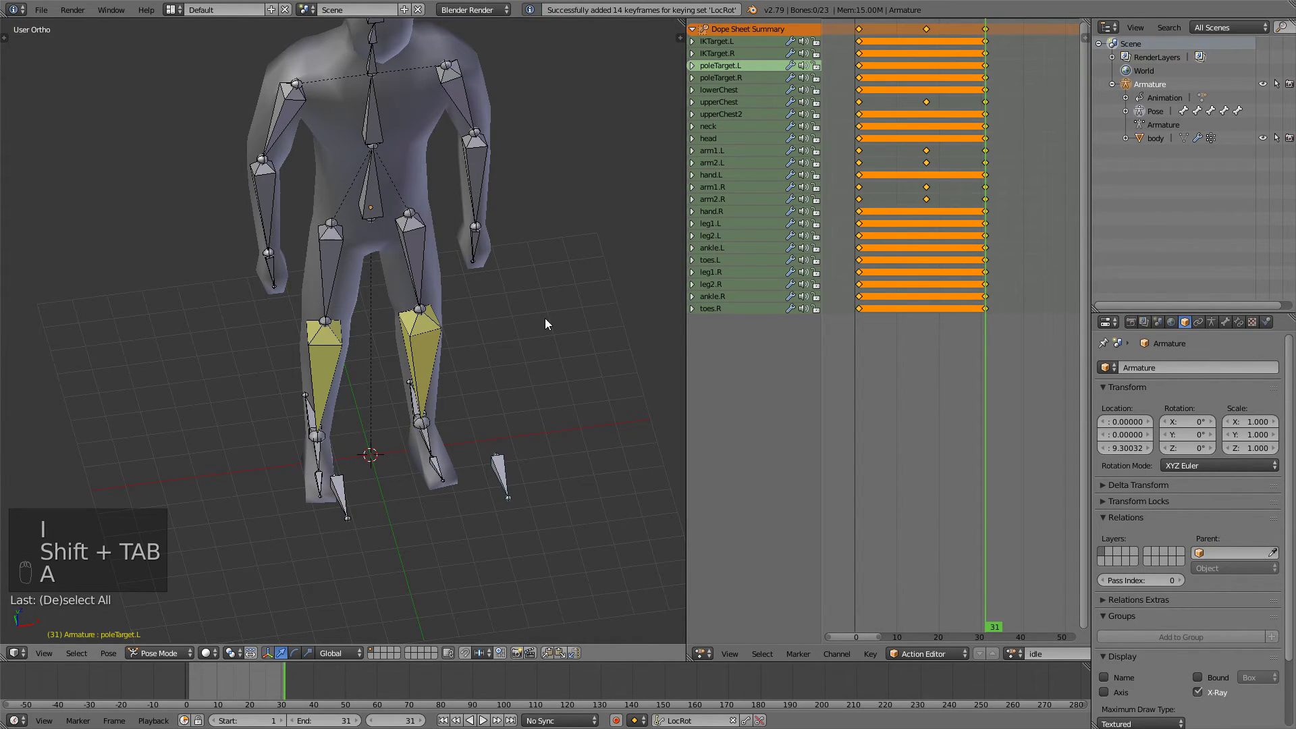
key("alt+a")
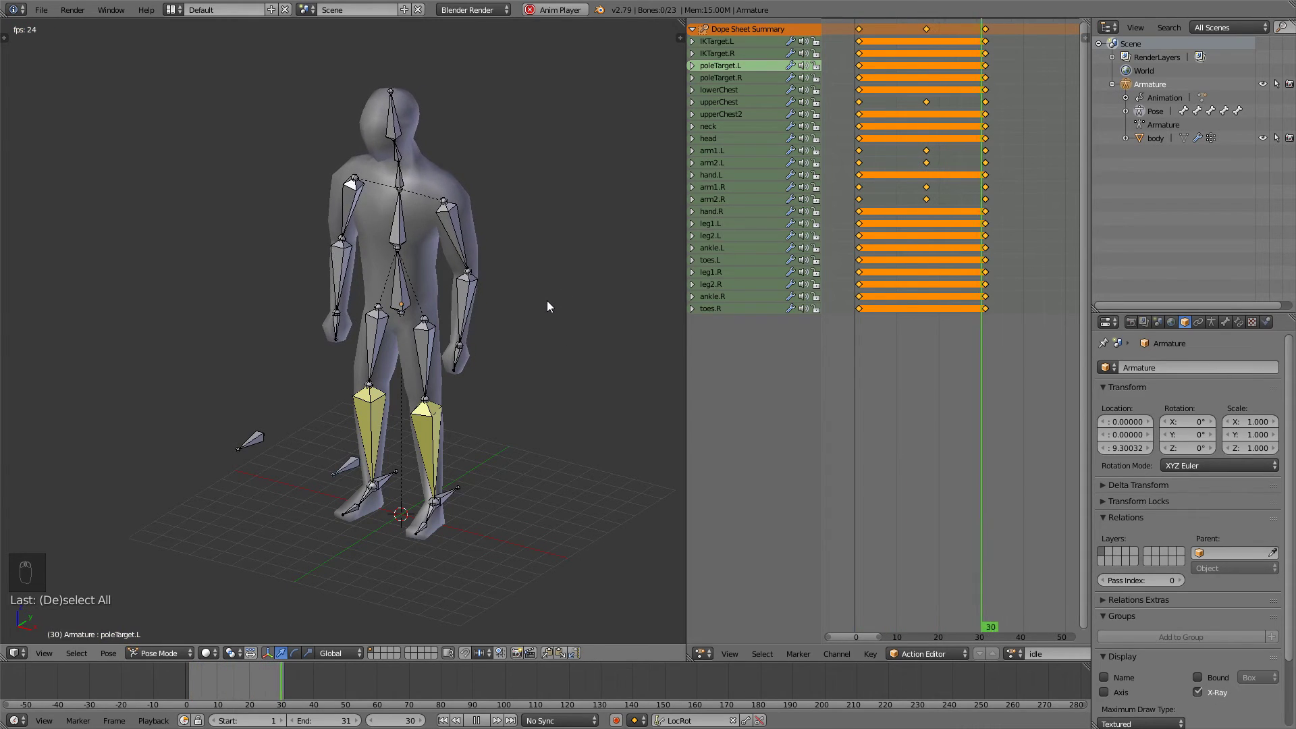
Save the file over the existing lowpolyhuman_anim_idle.blend
left_click(43, 10)
key("ctrl+s")
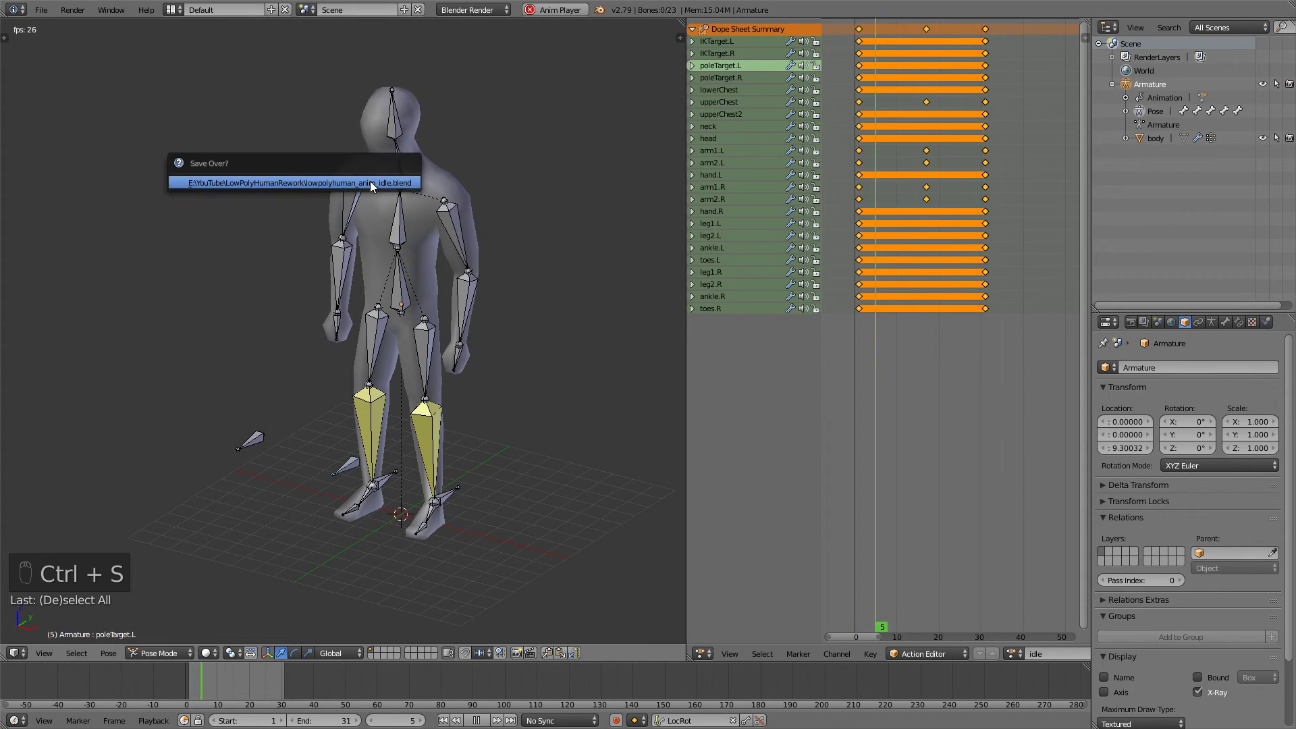
left_click(363, 183)
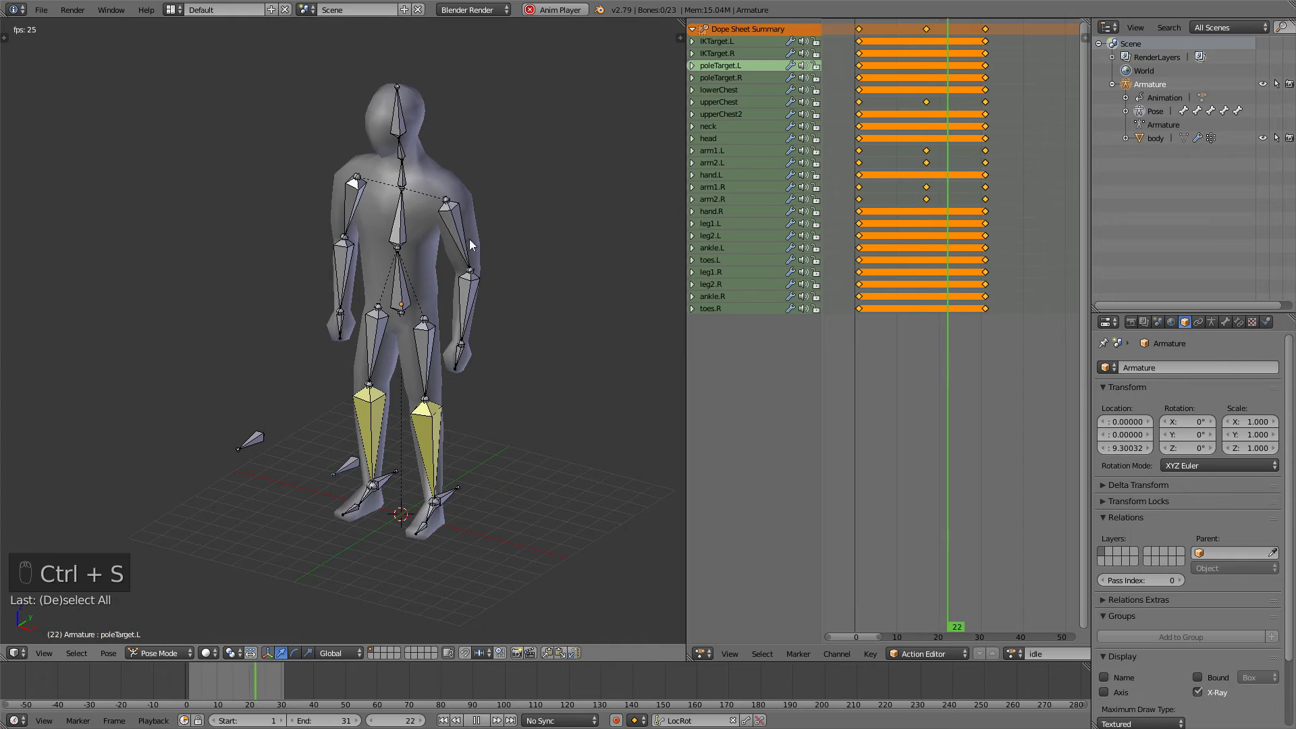